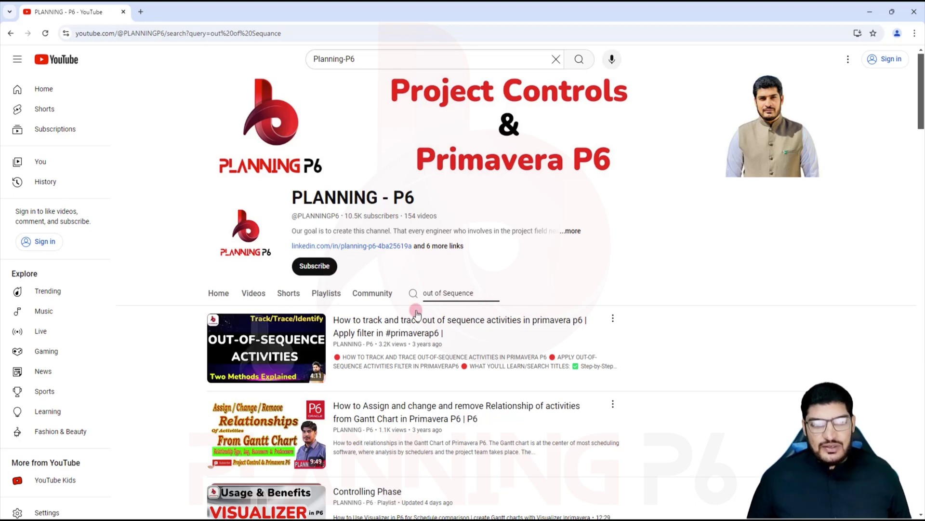
Step: Check the open project PP6-24-017 in the project list and return to its activities
{"action": "mouse_move", "coordinate": [446, 341]}
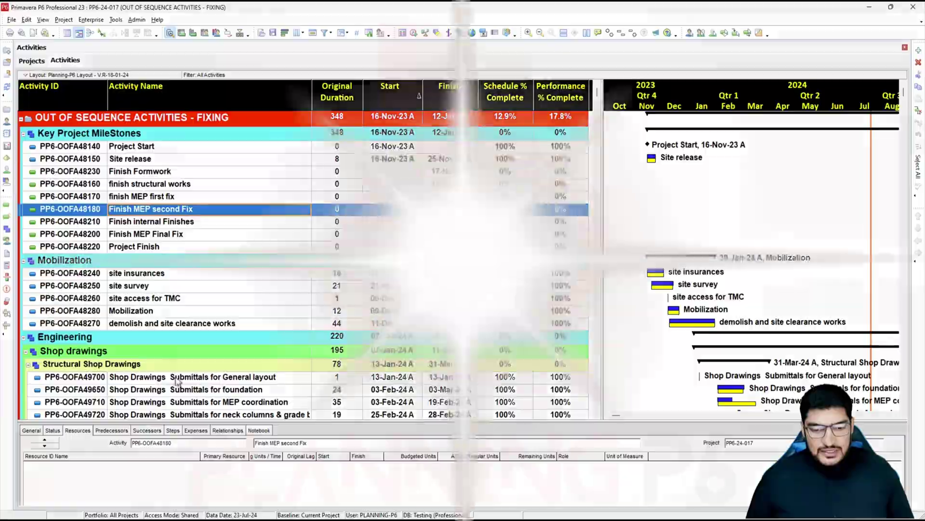
{"action": "left_click", "coordinate": [31, 61]}
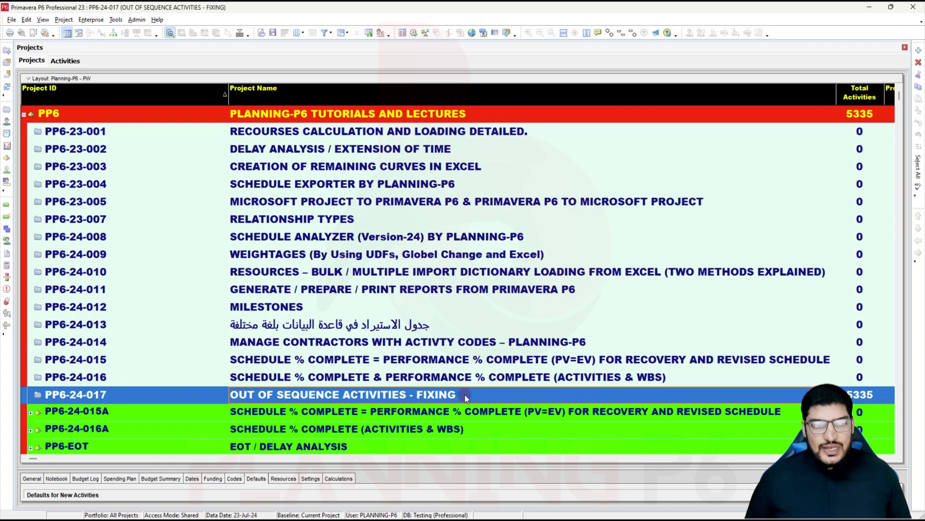
{"action": "left_click", "coordinate": [66, 61]}
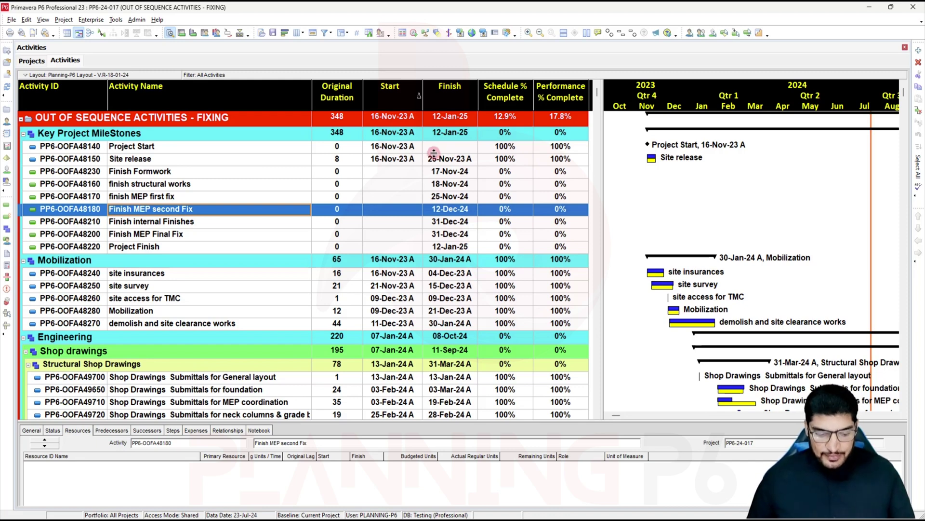
Step: Schedule the project with the 23-Jul-24 data date applied to all open projects
{"action": "key", "text": "F9"}
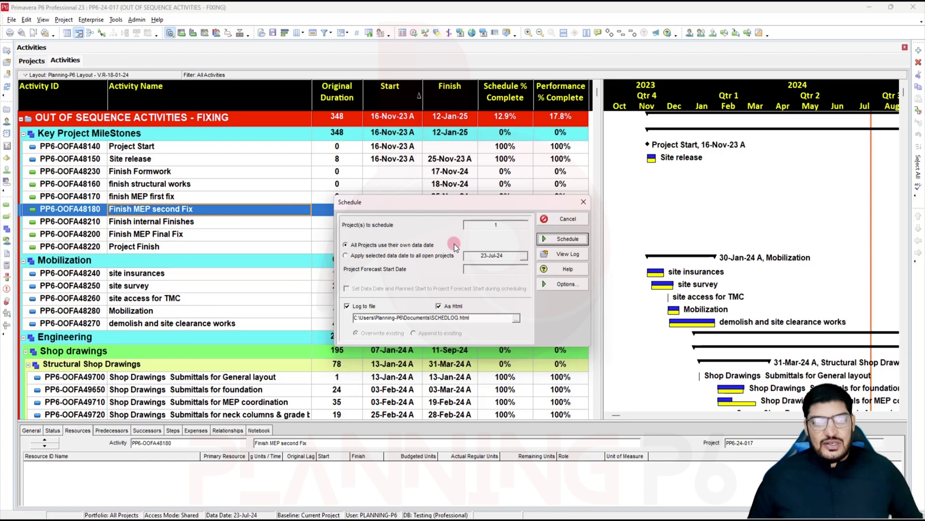
{"action": "left_click", "coordinate": [430, 256]}
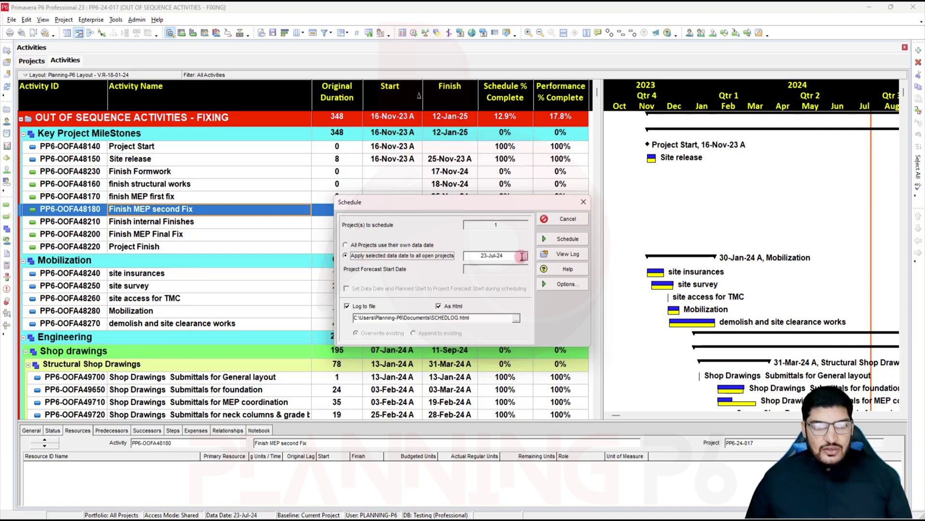
{"action": "left_click", "coordinate": [565, 240]}
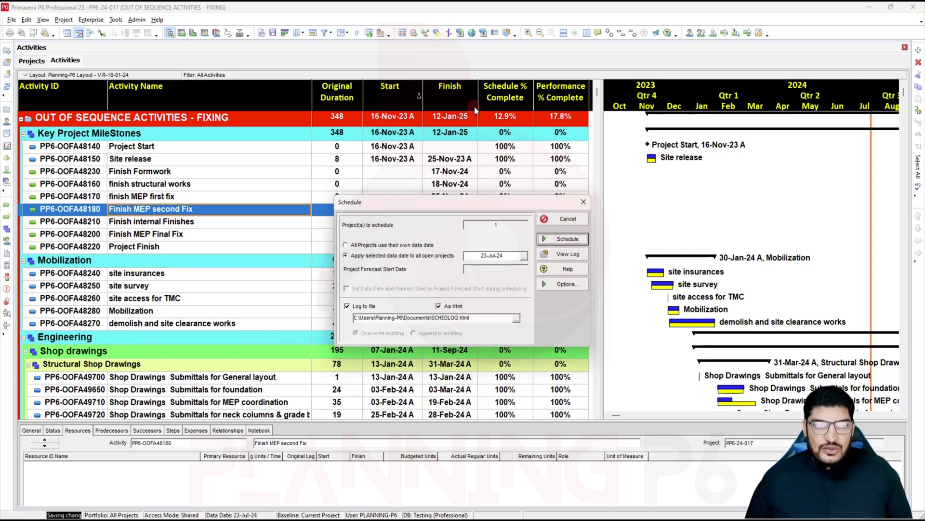
Step: View the schedule log and collapse its errors, activities without predecessors and activities without successors sections
{"action": "left_click", "coordinate": [414, 34]}
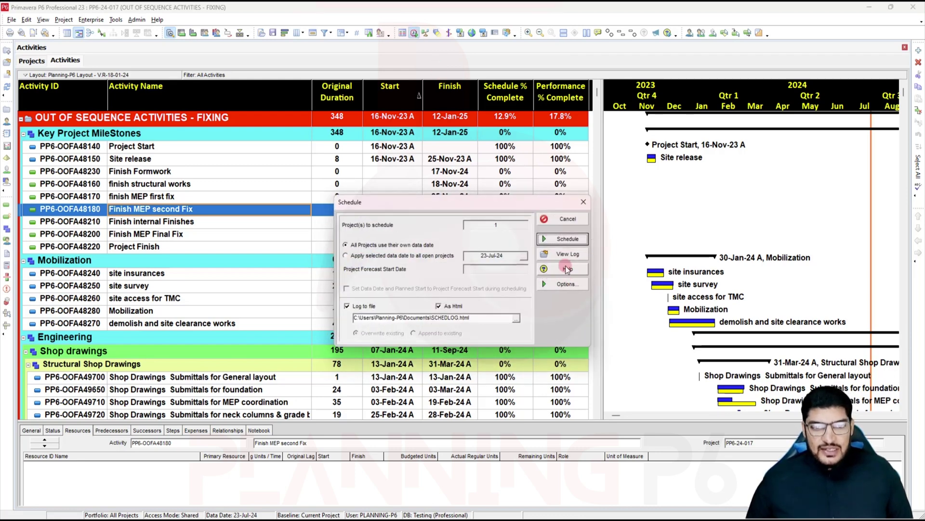
{"action": "left_click", "coordinate": [567, 254]}
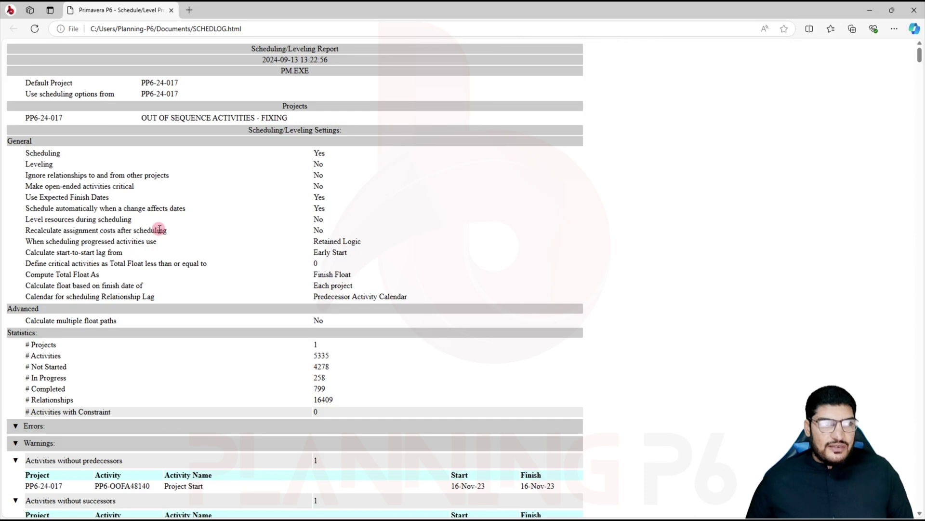
{"action": "scroll", "coordinate": [63, 330], "scroll_direction": "down", "scroll_amount": 4}
{"action": "left_click", "coordinate": [15, 226]}
{"action": "left_click", "coordinate": [28, 242]}
{"action": "left_click", "coordinate": [14, 261]}
{"action": "left_click", "coordinate": [16, 278]}
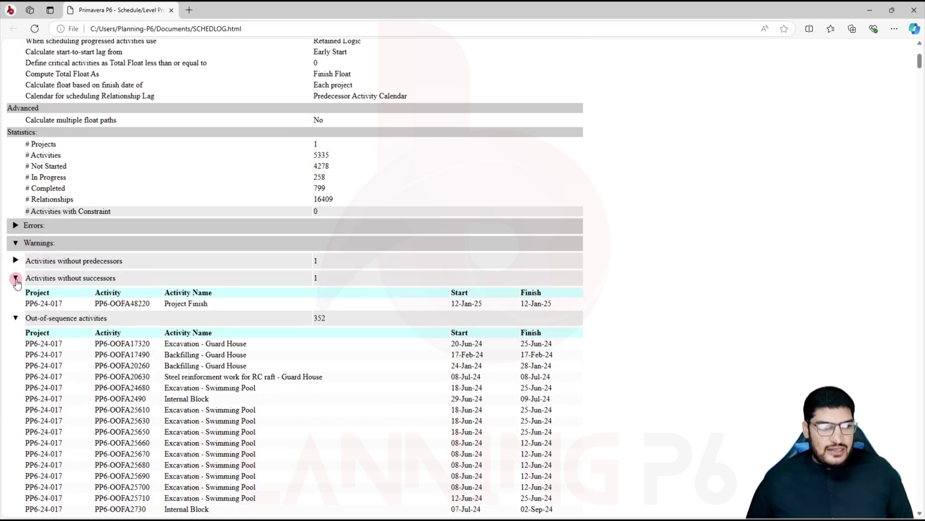
{"action": "left_click", "coordinate": [16, 279]}
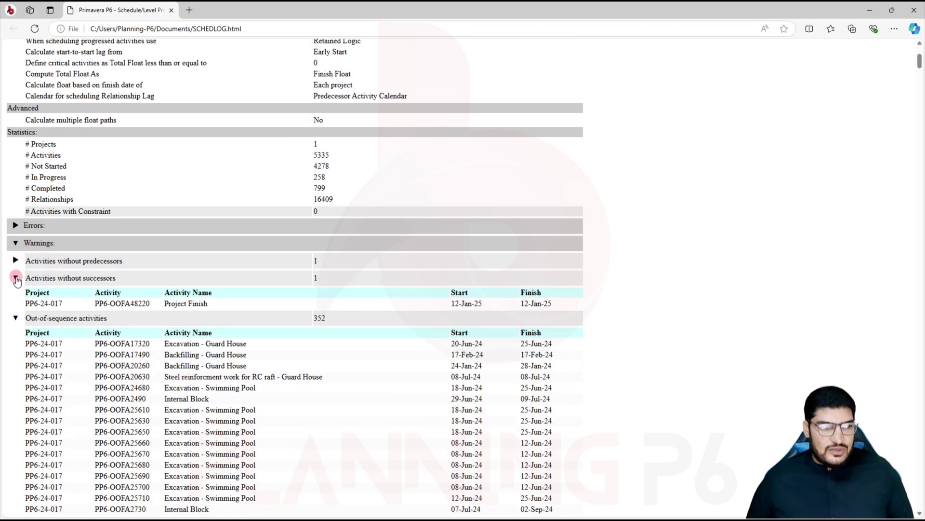
{"action": "left_click", "coordinate": [15, 243]}
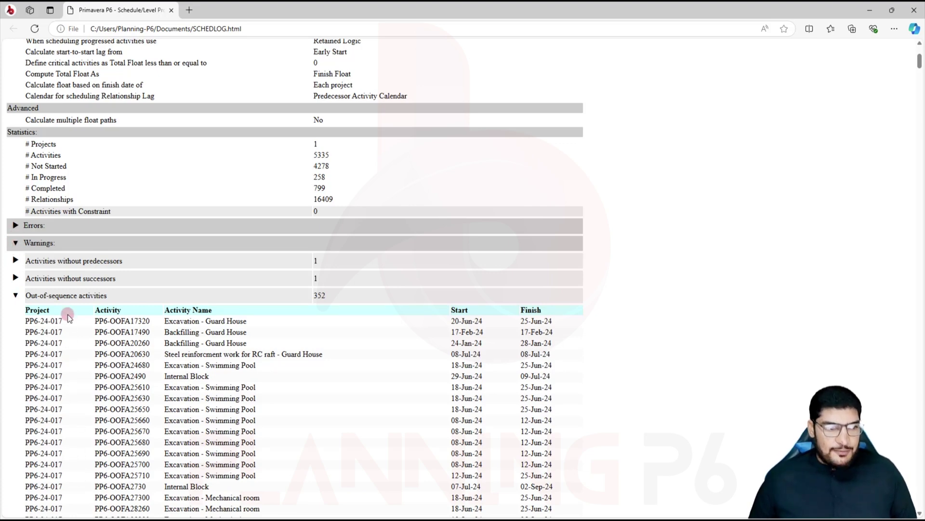
Step: Examine the list of out-of-sequence activities in the schedule log
{"action": "scroll", "coordinate": [72, 351], "scroll_direction": "down", "scroll_amount": 1}
{"action": "left_click", "coordinate": [72, 347]}
{"action": "scroll", "coordinate": [72, 350], "scroll_direction": "down", "scroll_amount": 2}
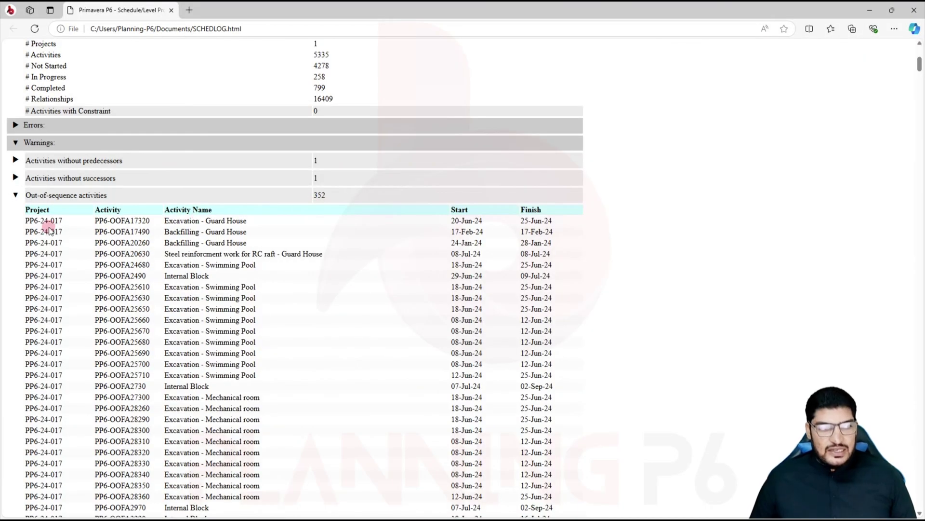
{"action": "scroll", "coordinate": [46, 229], "scroll_direction": "down", "scroll_amount": 15}
{"action": "scroll", "coordinate": [55, 227], "scroll_direction": "down", "scroll_amount": 15}
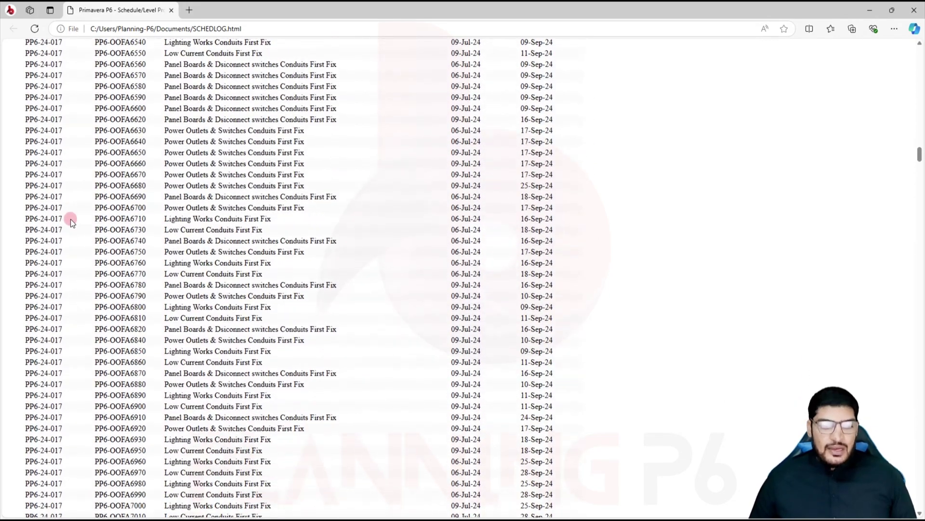
{"action": "scroll", "coordinate": [70, 219], "scroll_direction": "up", "scroll_amount": 10}
{"action": "left_click_drag", "start_coordinate": [920, 130], "coordinate": [921, 48]}
{"action": "scroll", "coordinate": [62, 438], "scroll_direction": "down", "scroll_amount": 7}
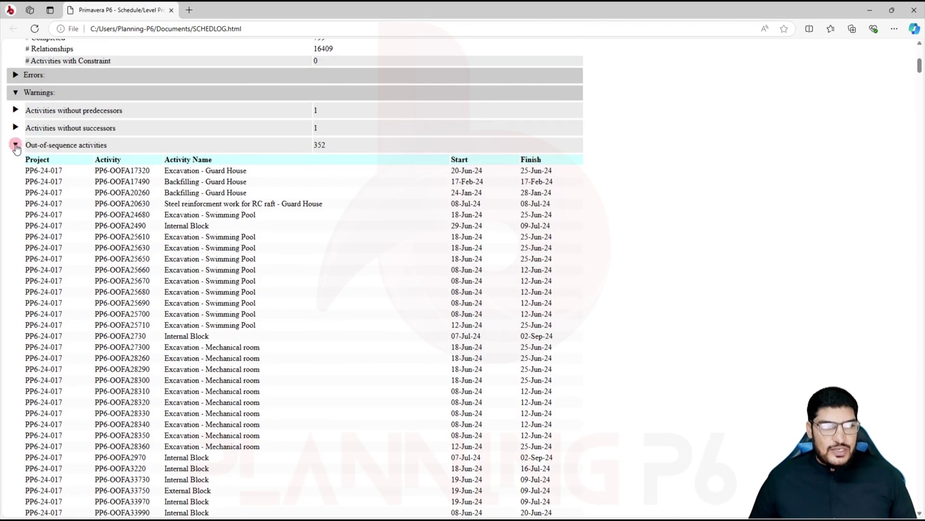
Step: Collapse the remaining warning lists, review the scheduling results, and leave the log and the Schedule dialog
{"action": "left_click", "coordinate": [16, 146]}
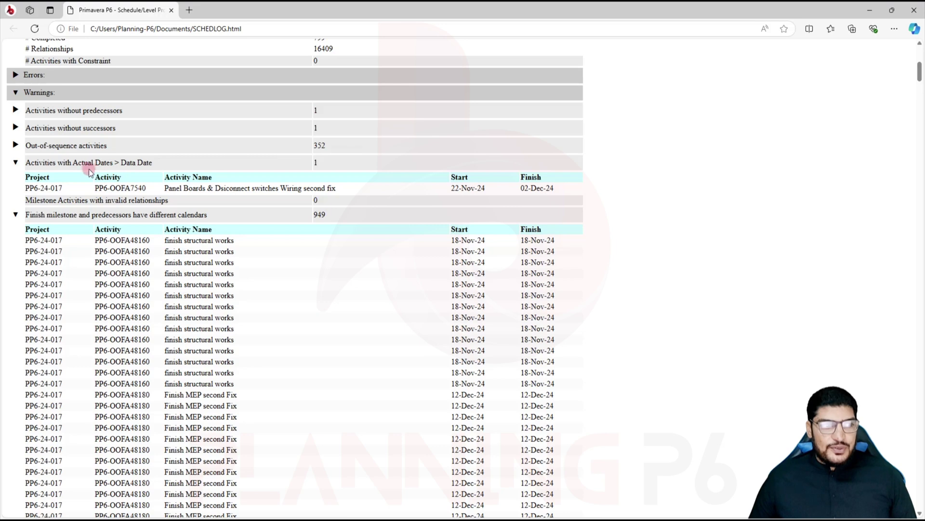
{"action": "left_click", "coordinate": [16, 163]}
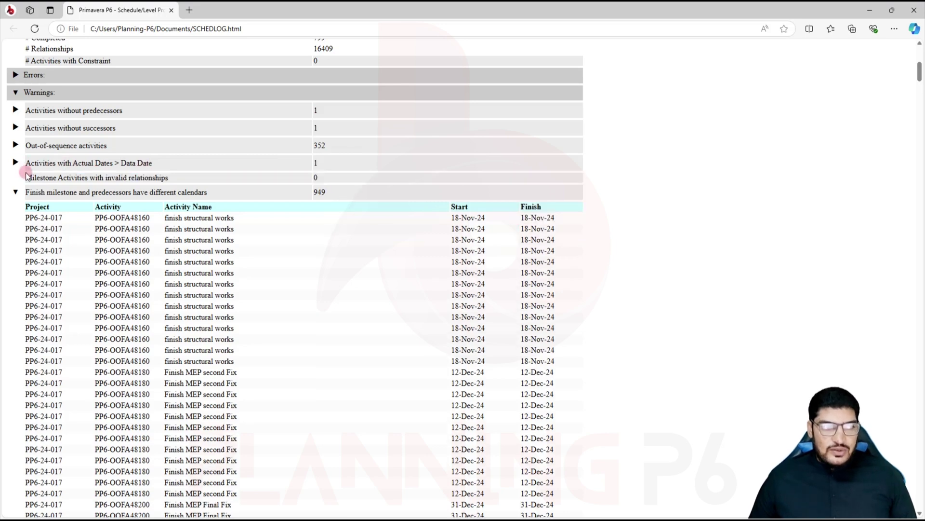
{"action": "left_click", "coordinate": [15, 192]}
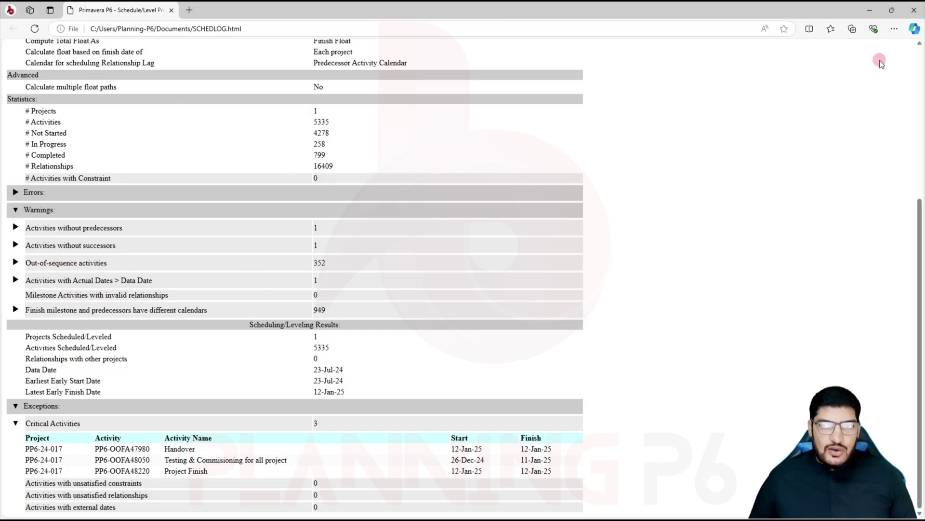
{"action": "left_click", "coordinate": [870, 10]}
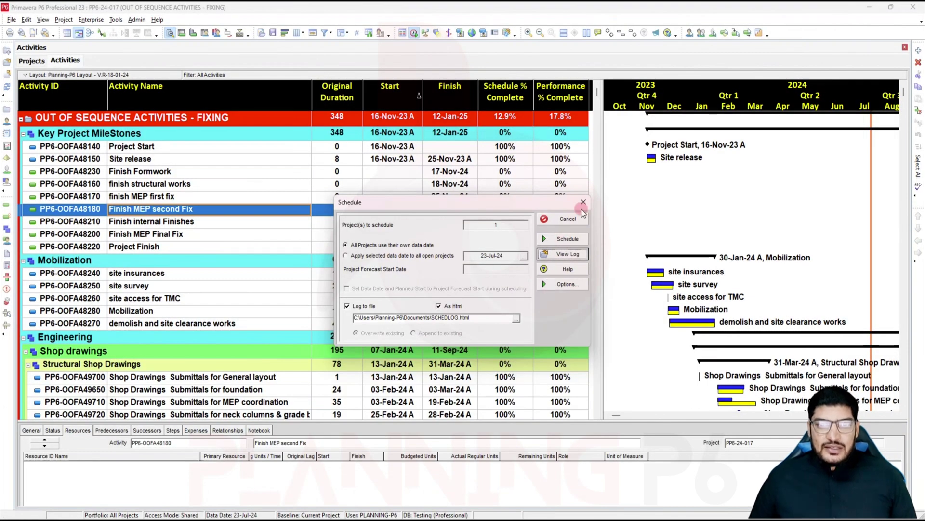
{"action": "left_click", "coordinate": [582, 217]}
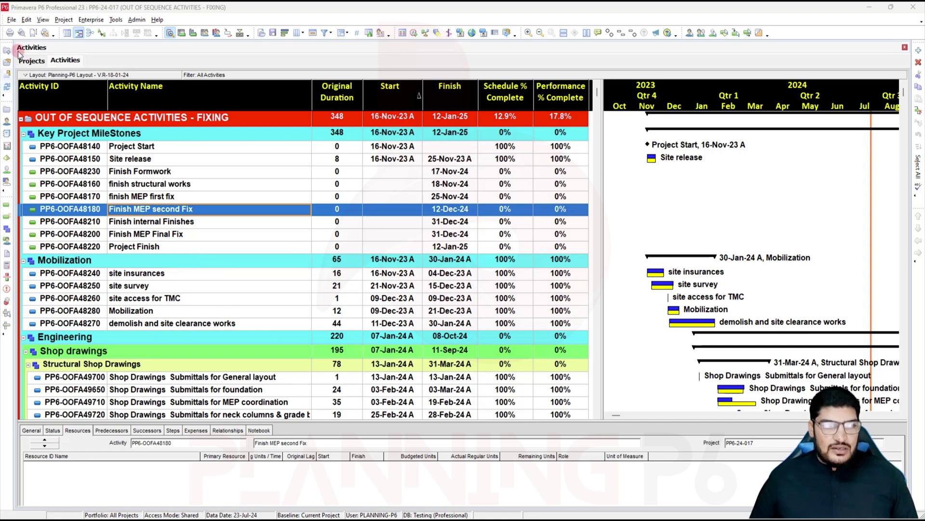
Step: Set up a Spreadsheet (XLSX) export of Activity Relationships for project PP6-24-017 and add a new export template
{"action": "left_click", "coordinate": [11, 20]}
{"action": "left_click", "coordinate": [22, 42]}
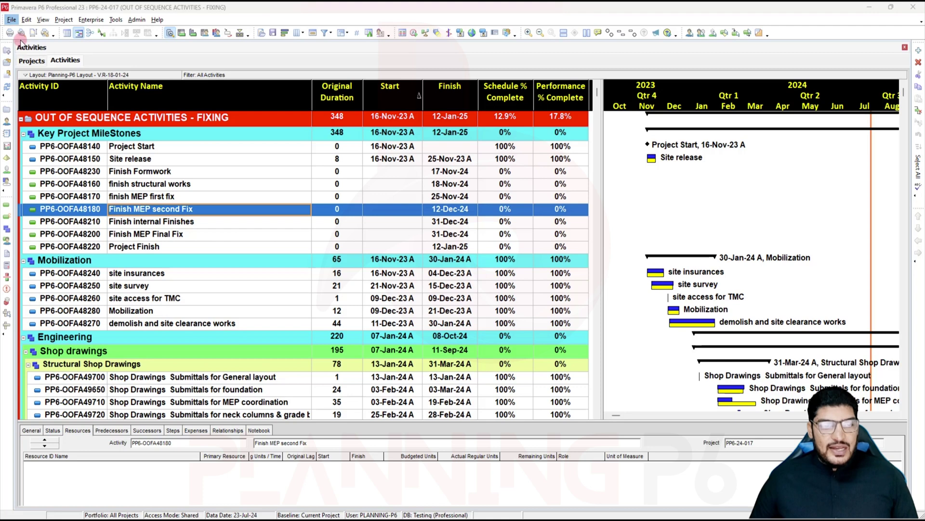
{"action": "left_click", "coordinate": [395, 289]}
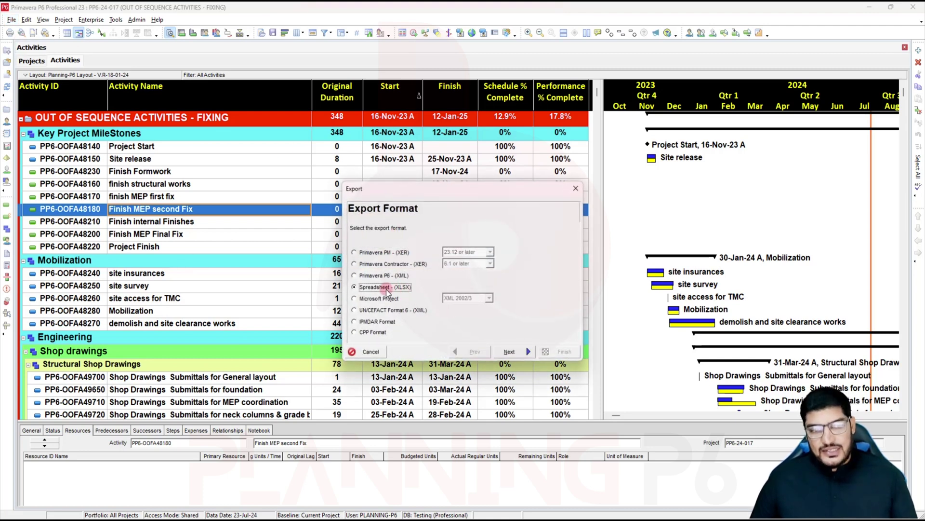
{"action": "left_click", "coordinate": [508, 348]}
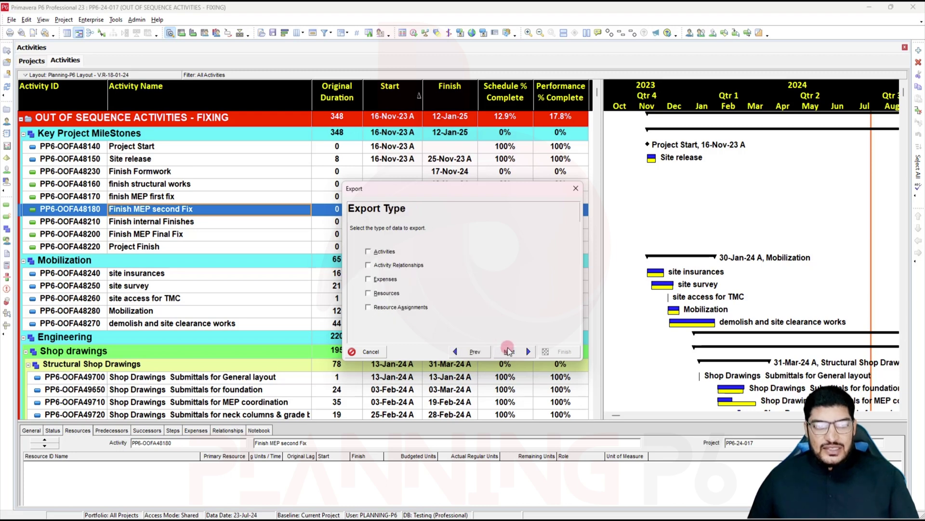
{"action": "left_click", "coordinate": [388, 265]}
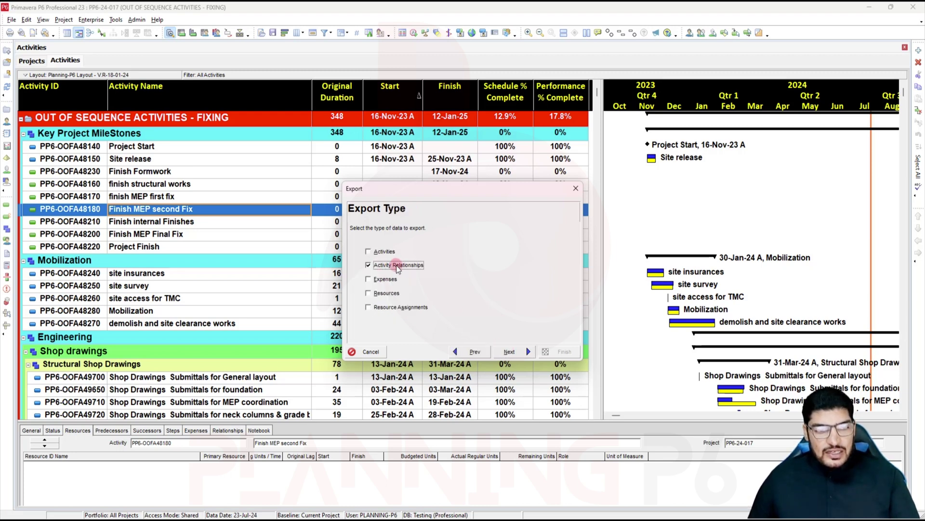
{"action": "left_click", "coordinate": [522, 351]}
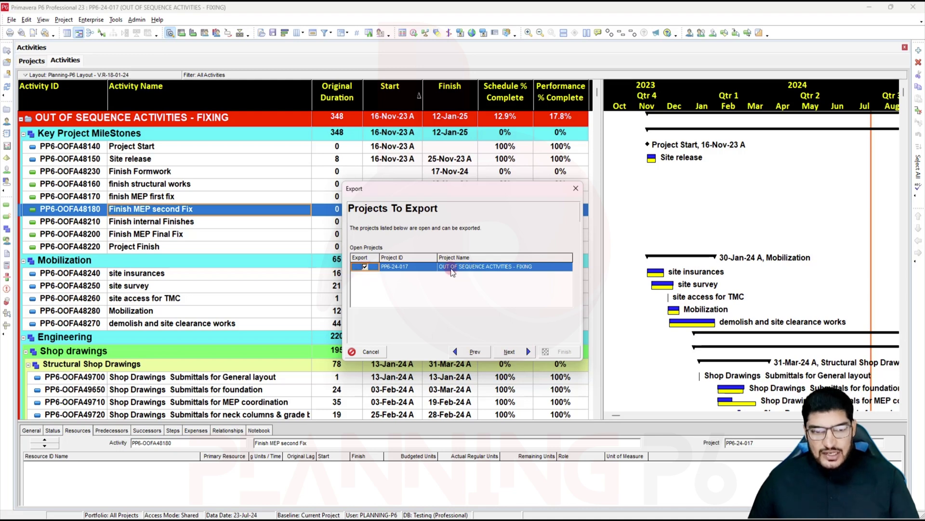
{"action": "left_click", "coordinate": [520, 355]}
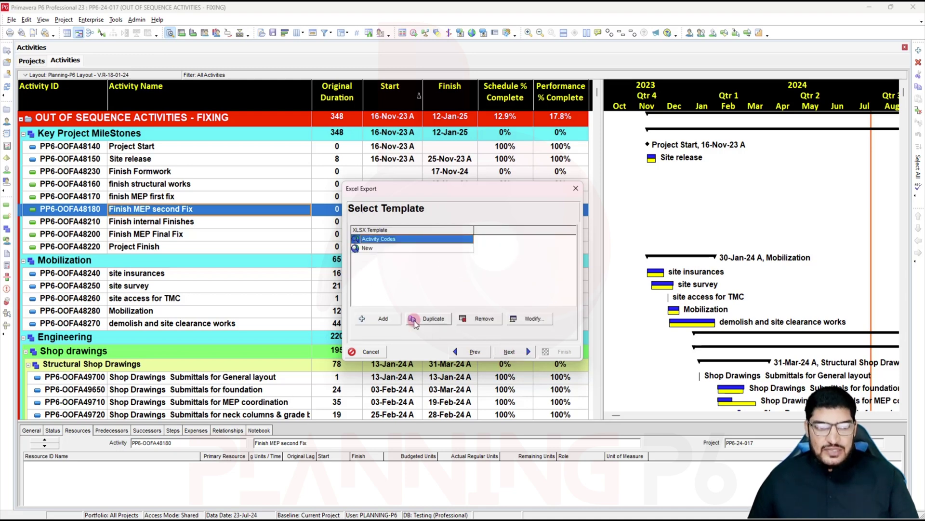
{"action": "left_click", "coordinate": [394, 320]}
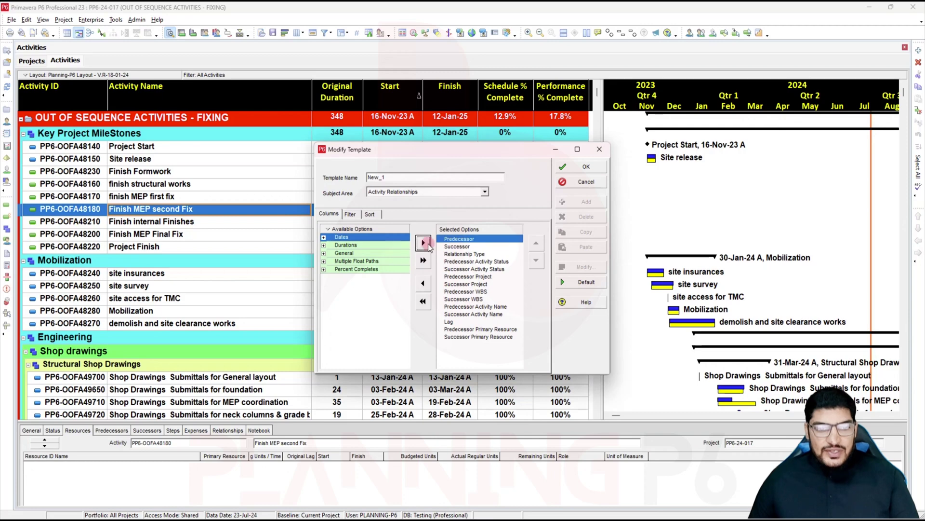
Step: Switch to Excel and check which columns the Out of Sequence Activities Fixer Tool requires, without running it
{"action": "left_click", "coordinate": [529, 518]}
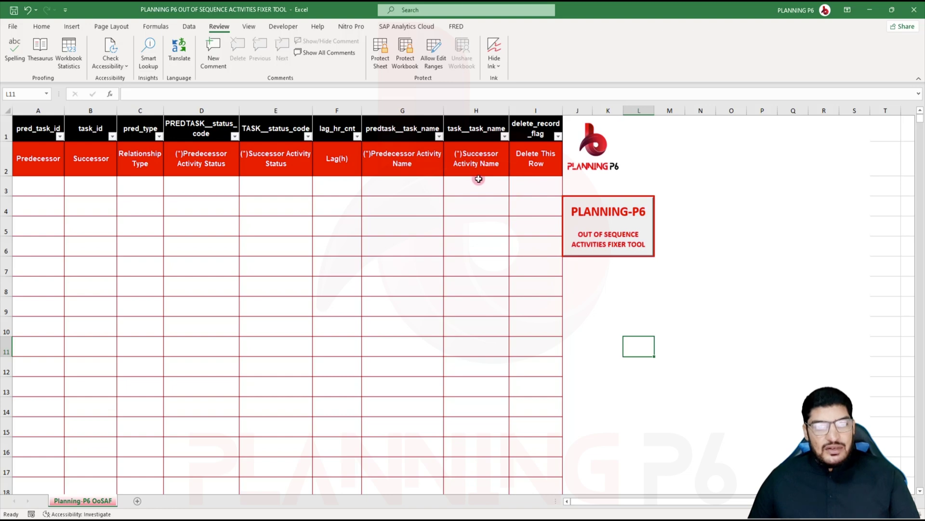
{"action": "left_click", "coordinate": [589, 234]}
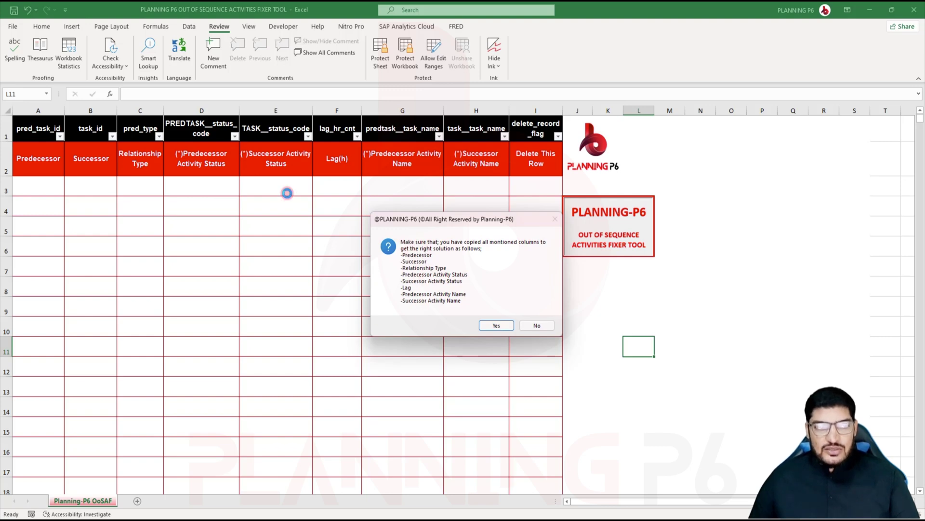
{"action": "left_click", "coordinate": [549, 327]}
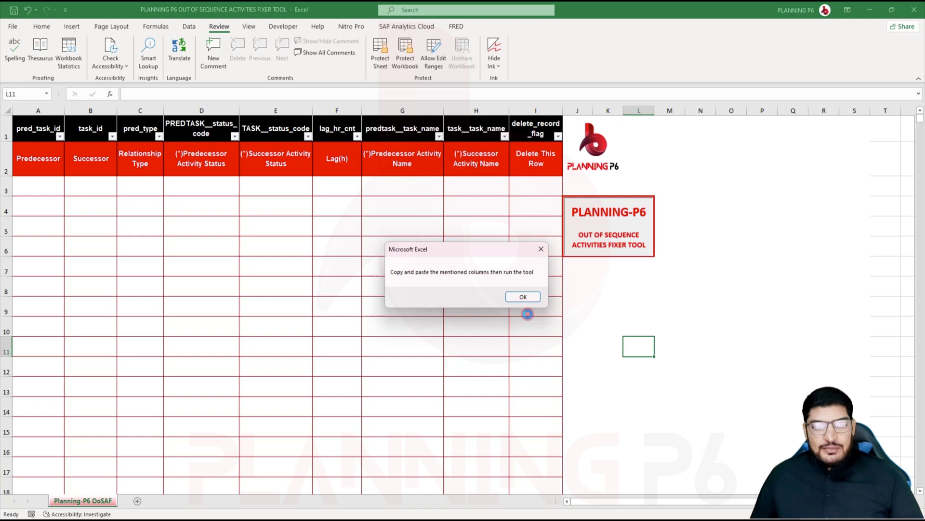
{"action": "left_click", "coordinate": [524, 296]}
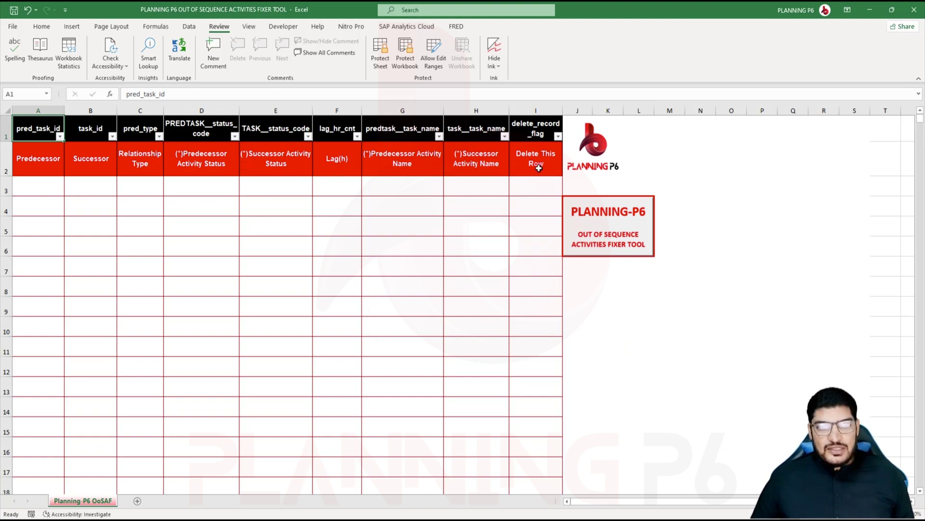
Step: Switch back to Primavera P6 and remove the predecessor and successor Primary Resource, Project and WBS columns from the template's selected options
{"action": "key", "text": "alt+Tab"}
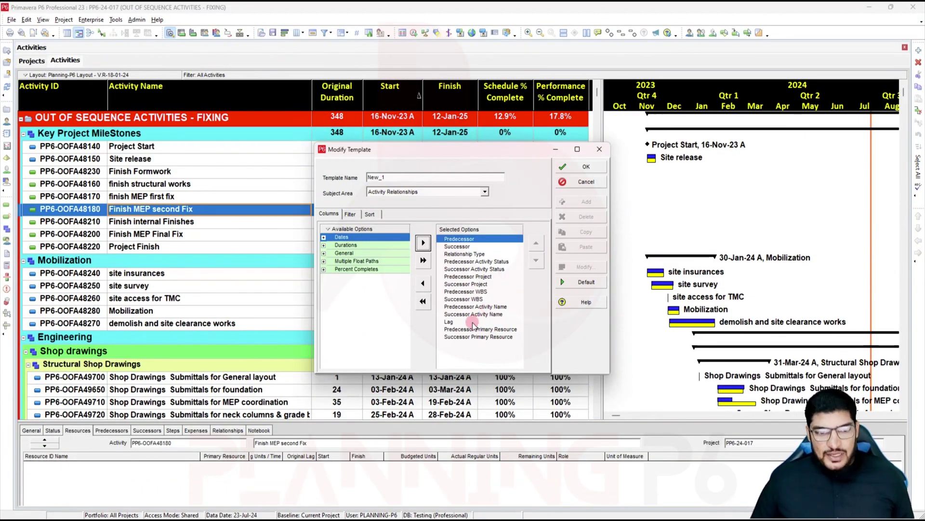
{"action": "double_click", "coordinate": [455, 330]}
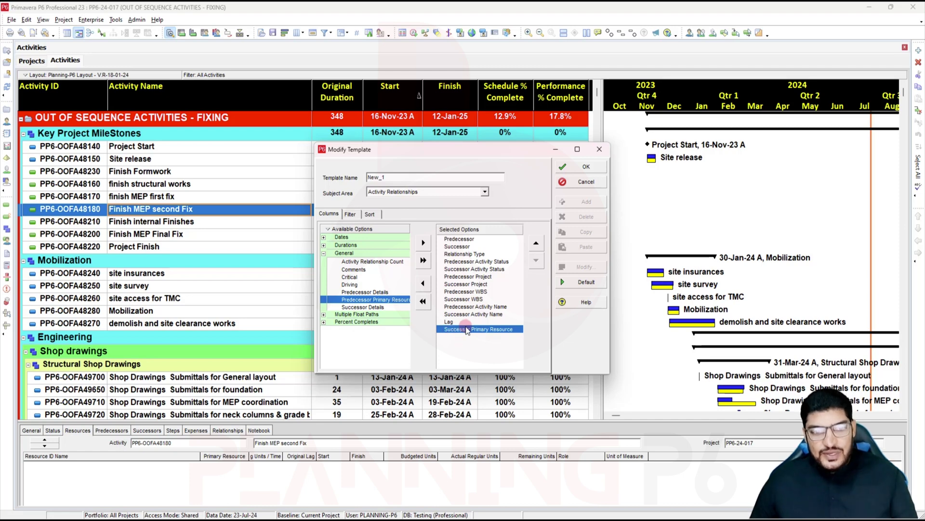
{"action": "double_click", "coordinate": [465, 329]}
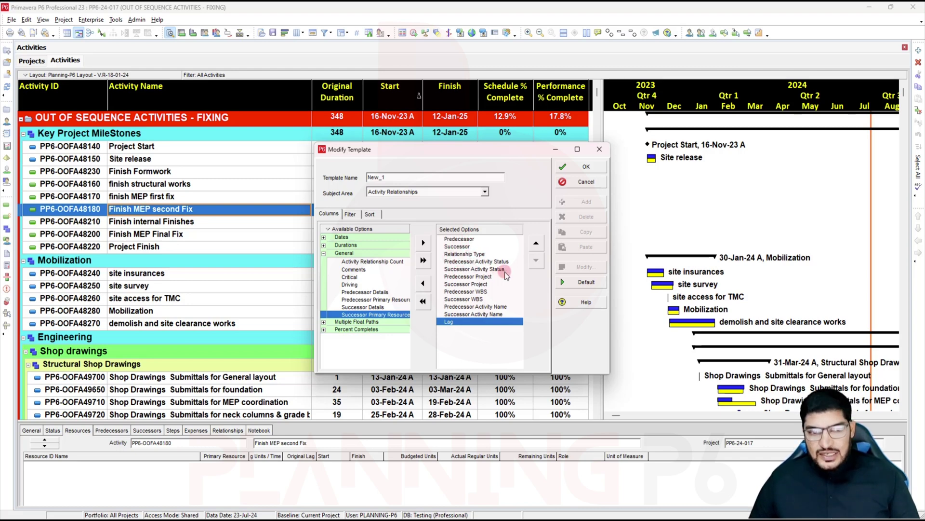
{"action": "double_click", "coordinate": [472, 276]}
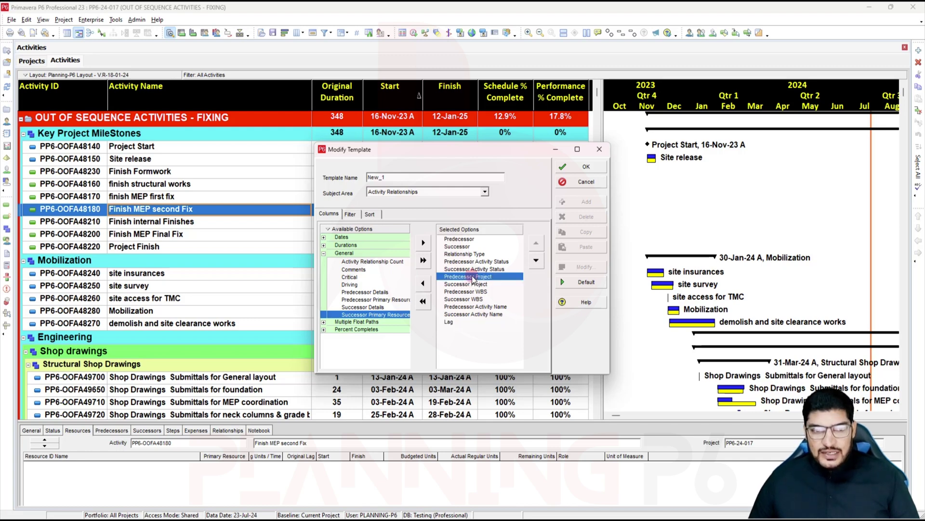
{"action": "double_click", "coordinate": [473, 276]}
{"action": "double_click", "coordinate": [477, 277]}
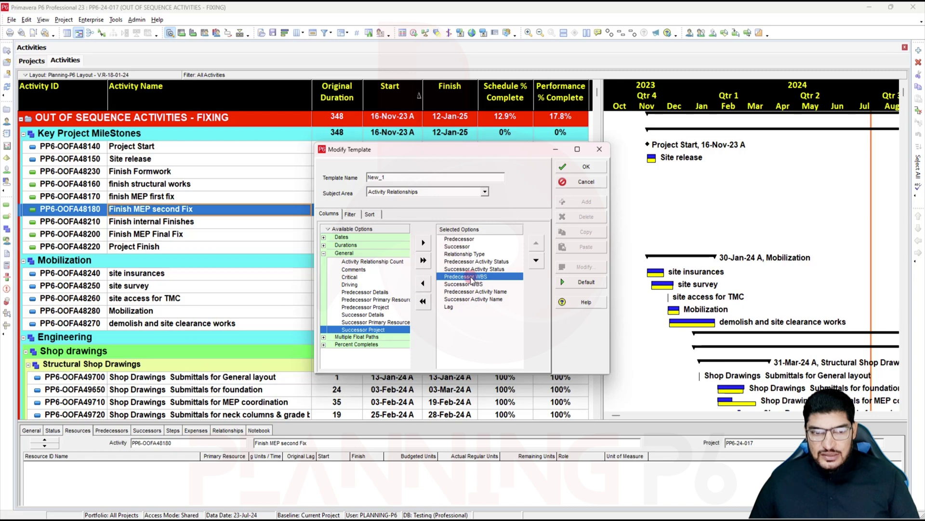
{"action": "double_click", "coordinate": [477, 278]}
Step: Move the Lag column directly below Successor Activity Status, then name the template PP6-OoSA and save it
{"action": "left_click", "coordinate": [451, 291]}
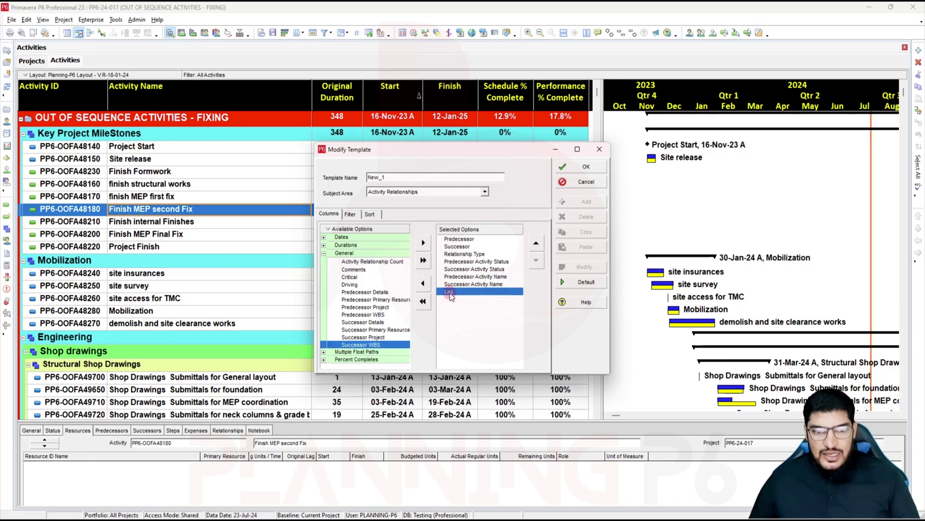
{"action": "left_click", "coordinate": [536, 242]}
{"action": "left_click", "coordinate": [536, 242]}
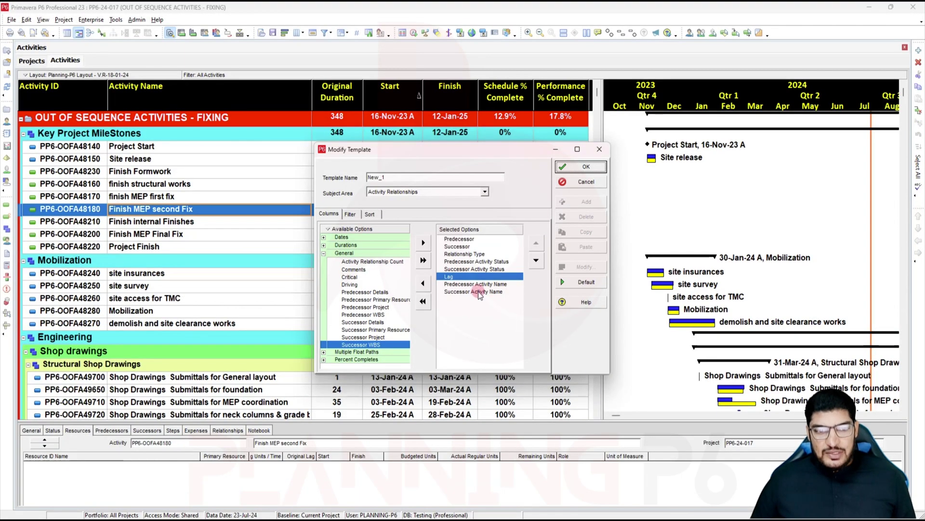
{"action": "double_click", "coordinate": [381, 177]}
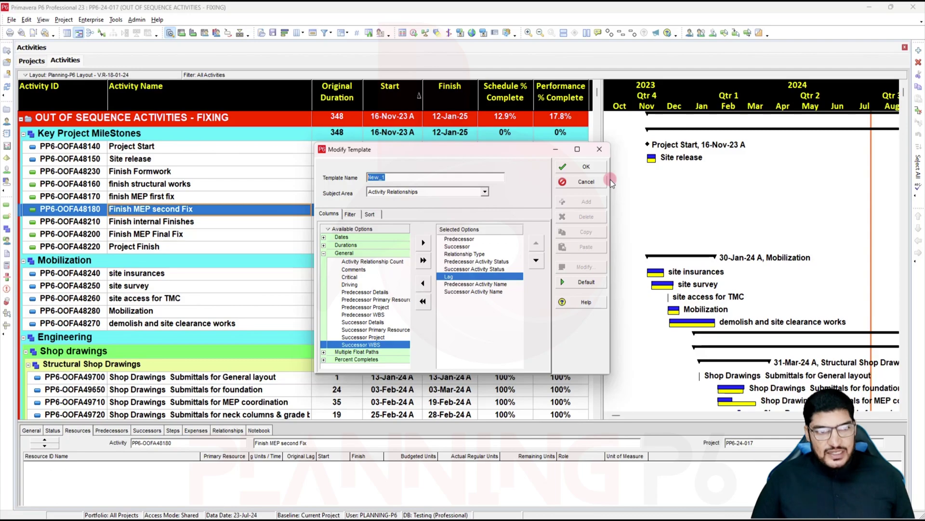
{"action": "type", "text": "PP6-OoSA"}
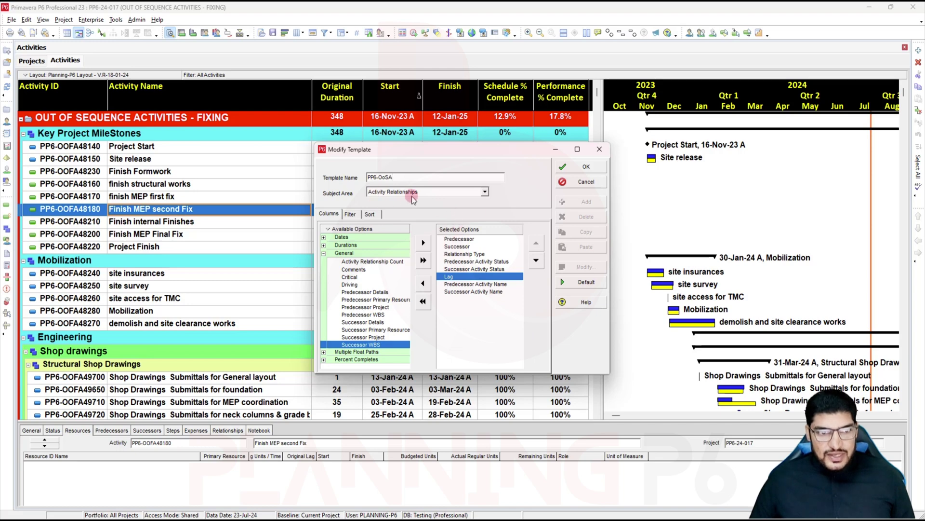
{"action": "left_click", "coordinate": [594, 173]}
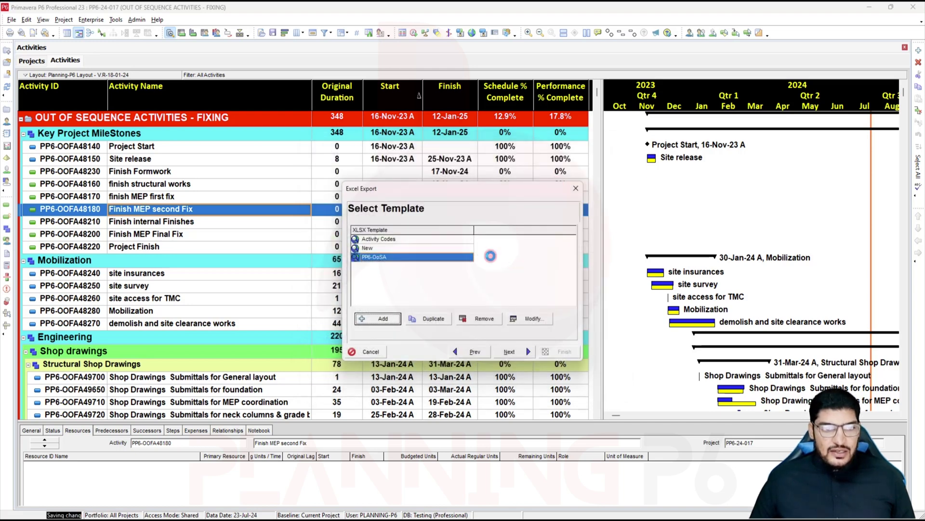
Step: Export with the PP6-OoSA template to the Excel file PP6-24-017-Activity Relationships on the Desktop, then close the export result
{"action": "left_click", "coordinate": [519, 353]}
{"action": "left_click", "coordinate": [513, 256]}
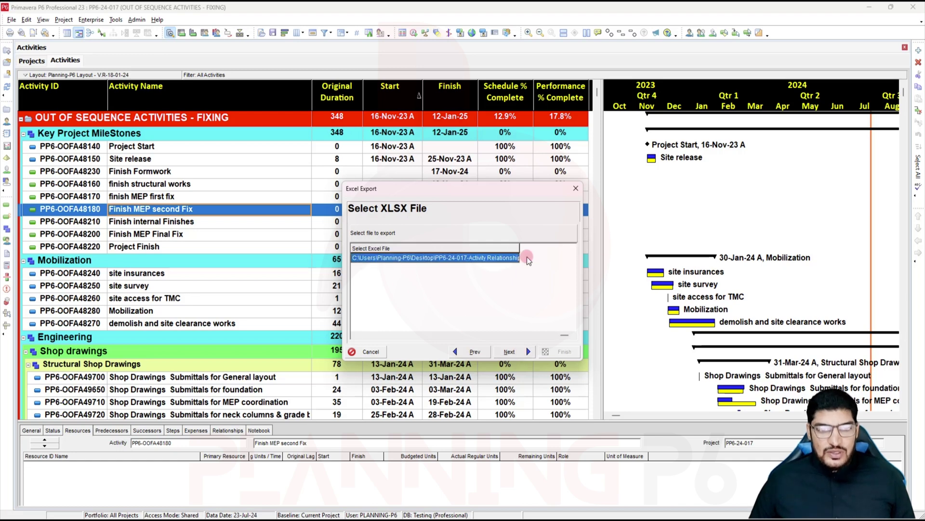
{"action": "left_click", "coordinate": [507, 258]}
{"action": "left_click", "coordinate": [515, 258]}
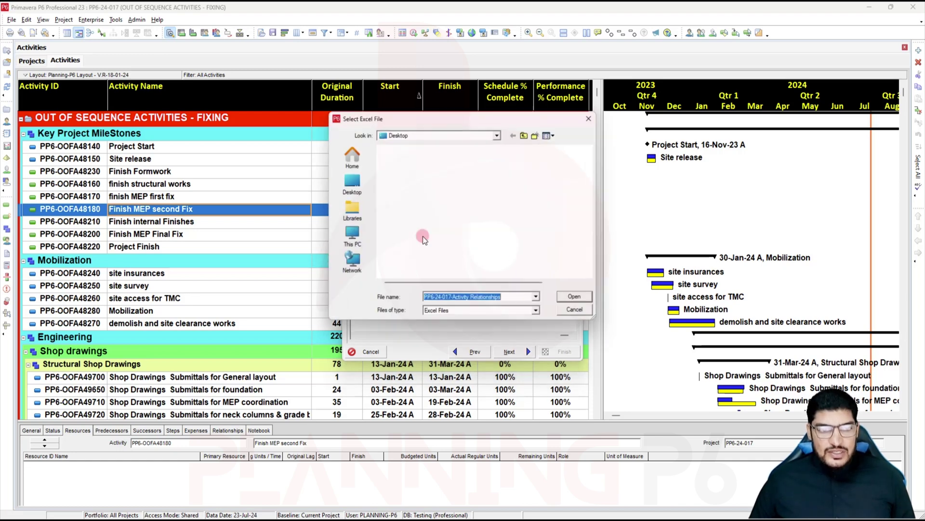
{"action": "left_click", "coordinate": [573, 297]}
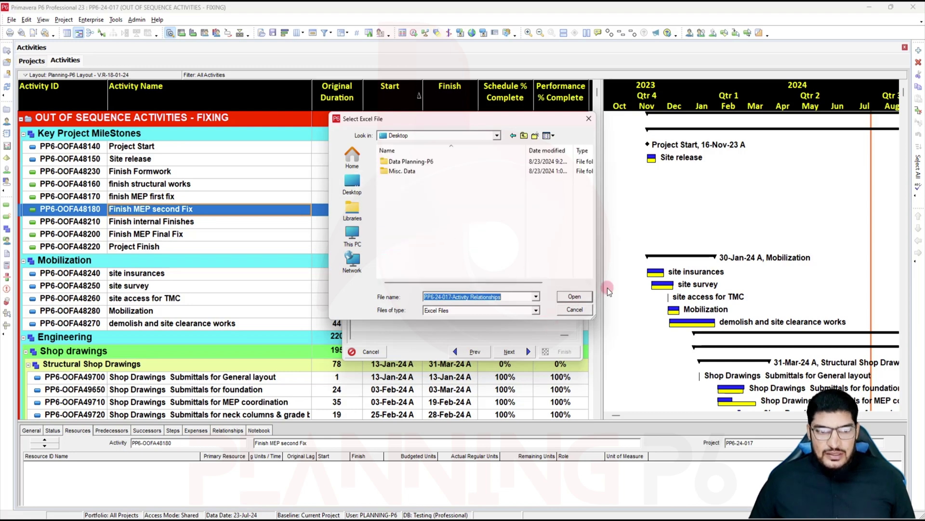
{"action": "left_click", "coordinate": [574, 297]}
{"action": "left_click", "coordinate": [529, 355]}
{"action": "left_click", "coordinate": [558, 351]}
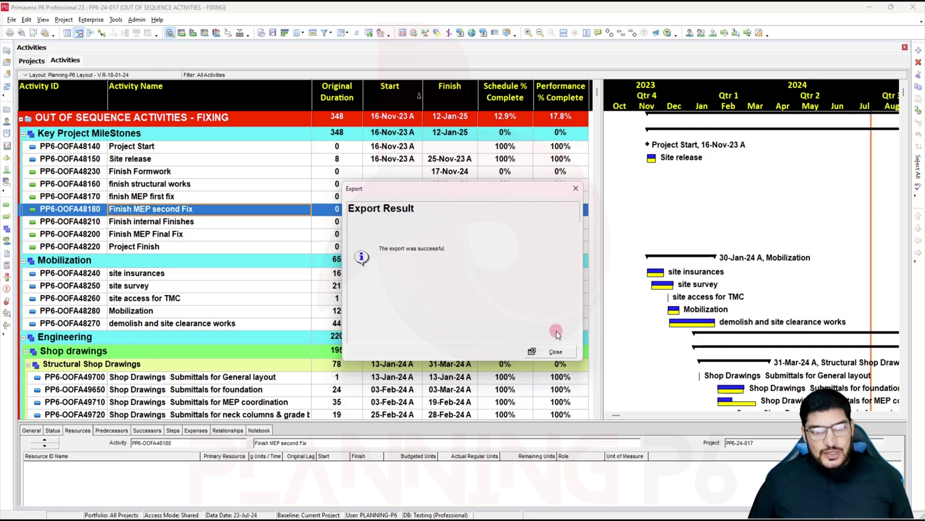
{"action": "left_click", "coordinate": [542, 352]}
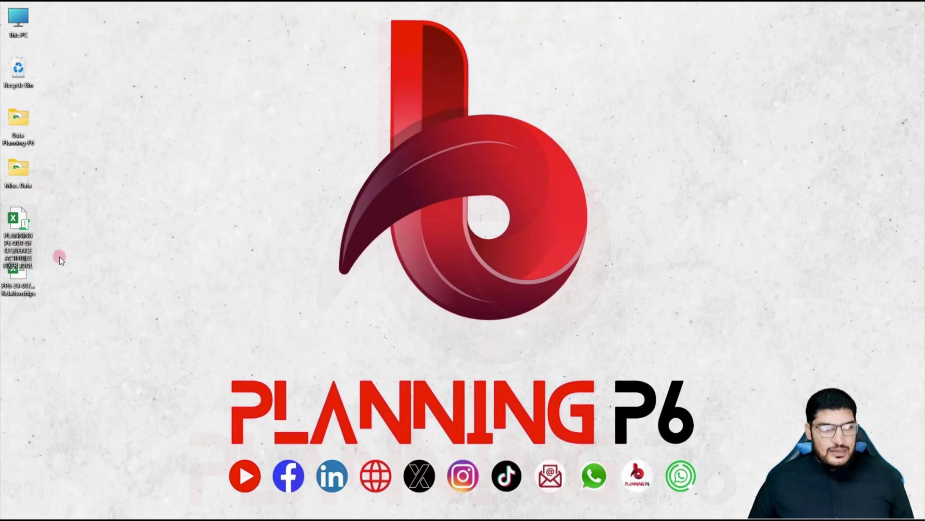
Step: Open the exported PP6-24-017-Activity Relationships workbook from the desktop in Excel and fit the widths of columns A and B
{"action": "left_click_drag", "start_coordinate": [19, 284], "coordinate": [20, 283]}
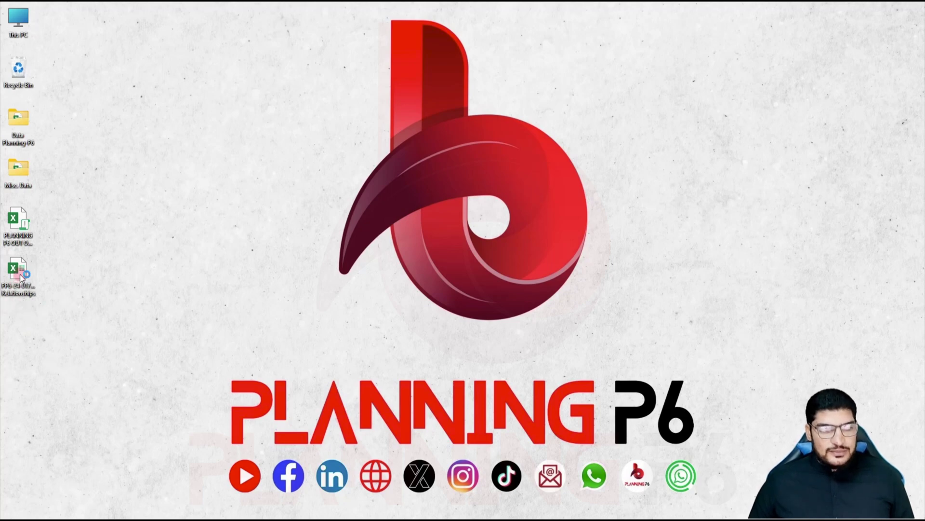
{"action": "double_click", "coordinate": [20, 277]}
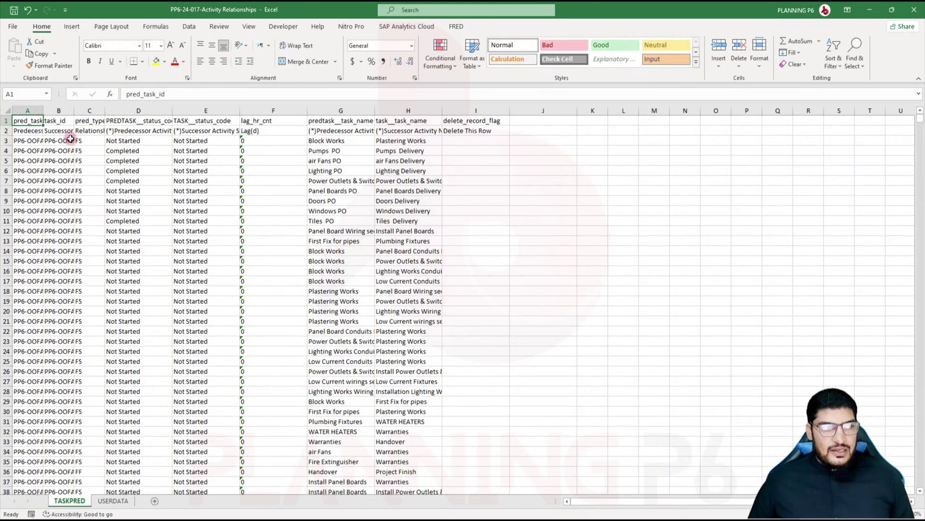
{"action": "double_click", "coordinate": [43, 111]}
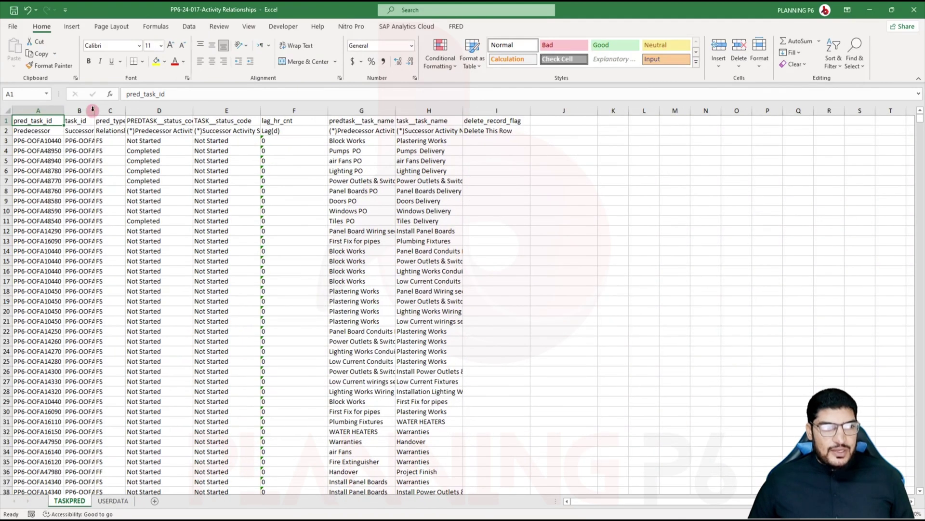
{"action": "double_click", "coordinate": [93, 110]}
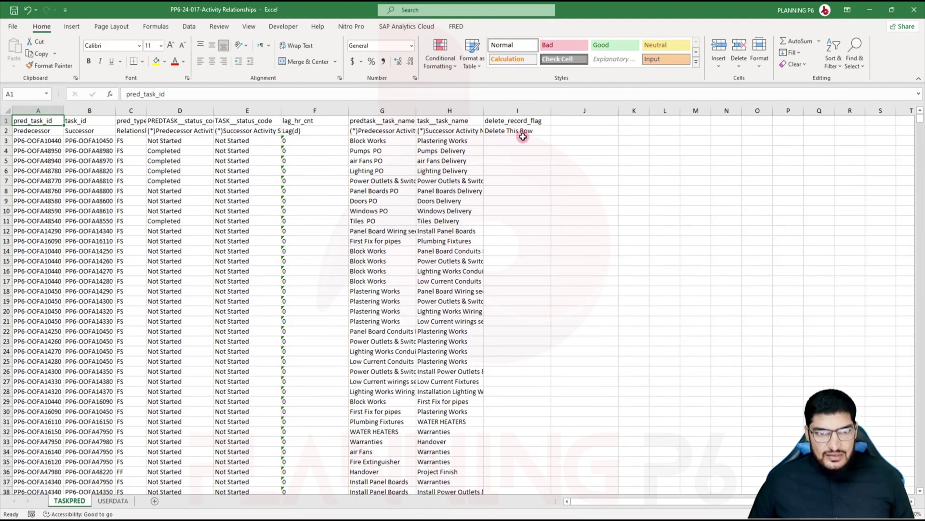
Step: Copy all relationship records on the TASKPRED sheet from A3 through column I down to the last data row
{"action": "left_click", "coordinate": [37, 141]}
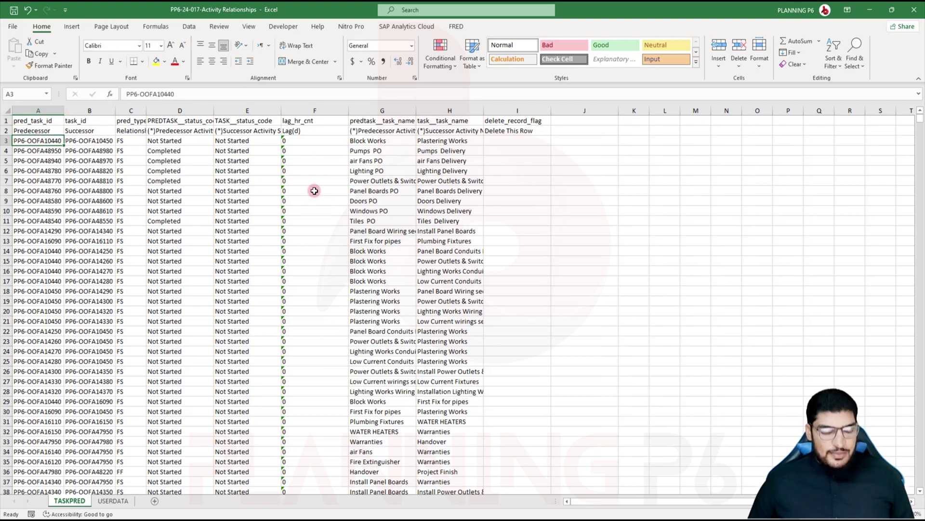
{"action": "key", "text": "shift+Right"}
{"action": "key", "text": "shift+Right"}
{"action": "key", "text": "shift+Right"}
{"action": "key", "text": "shift+Right"}
{"action": "key", "text": "shift+Right"}
{"action": "key", "text": "shift+Right"}
{"action": "key", "text": "shift+Right"}
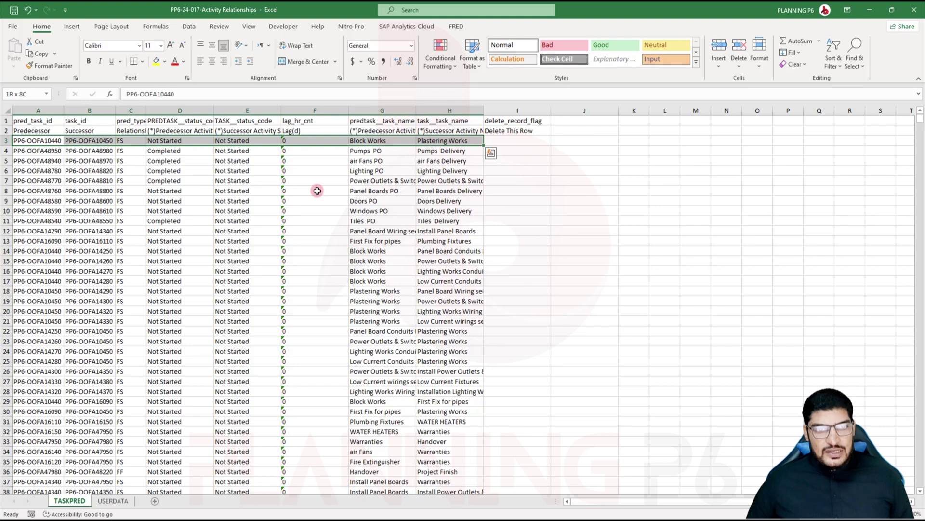
{"action": "key", "text": "shift+Right"}
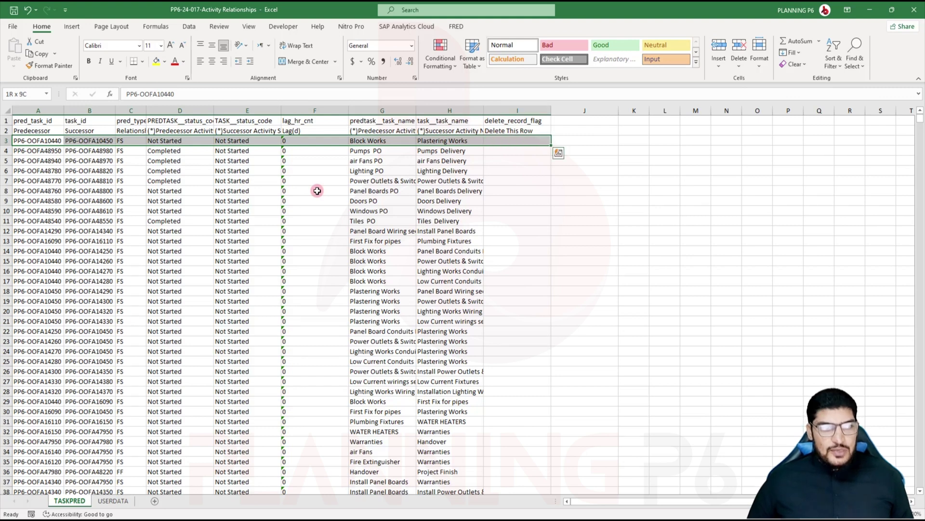
{"action": "key", "text": "ctrl+shift+Down"}
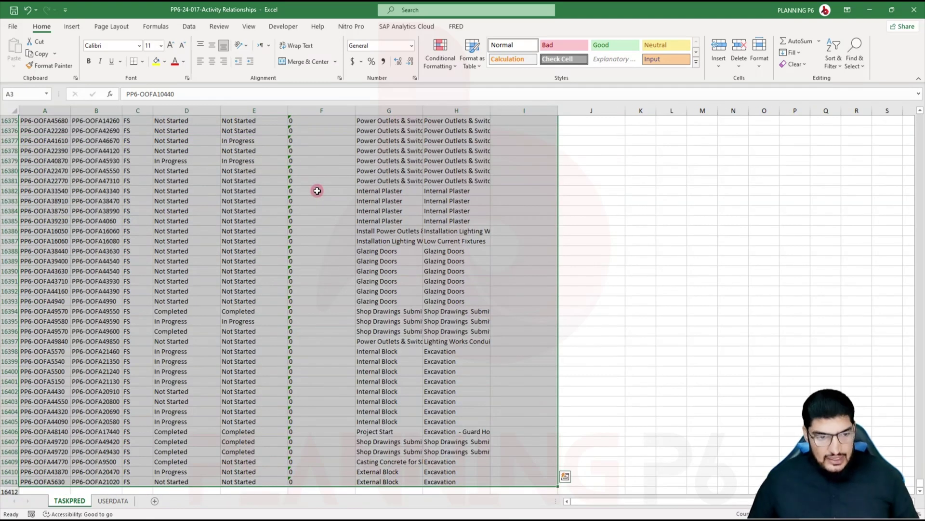
{"action": "key", "text": "ctrl+c"}
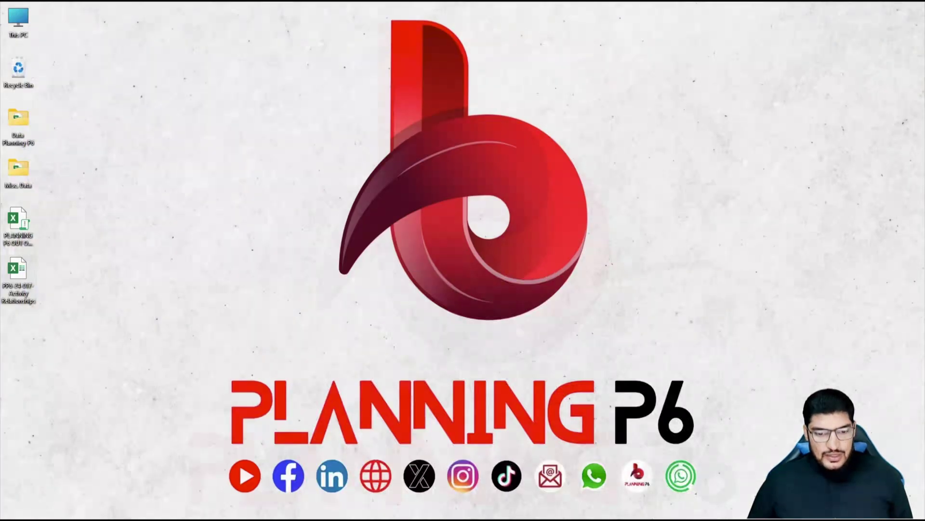
Step: Paste the copied relationship records as values into the Out of Sequence Activities Fixer Tool workbook, starting at cell A3
{"action": "mouse_move", "coordinate": [545, 513]}
{"action": "left_click", "coordinate": [503, 508]}
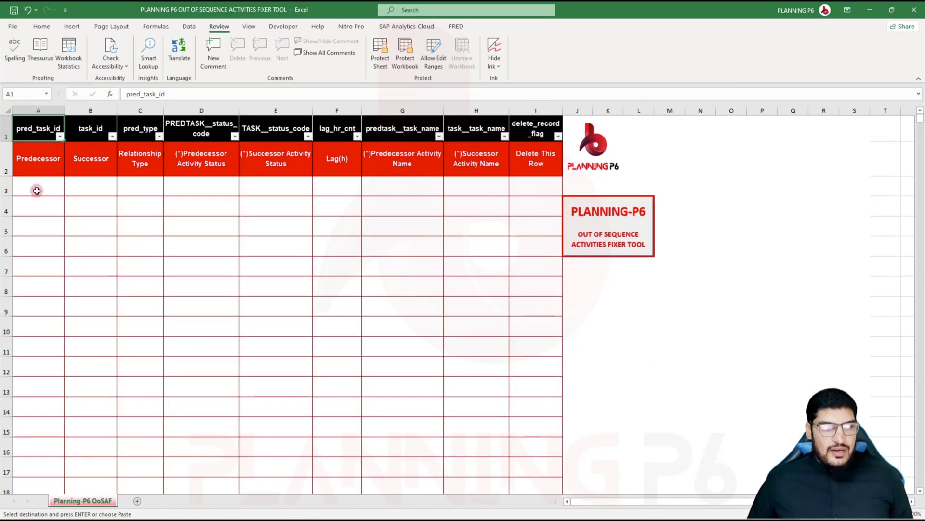
{"action": "right_click", "coordinate": [38, 192]}
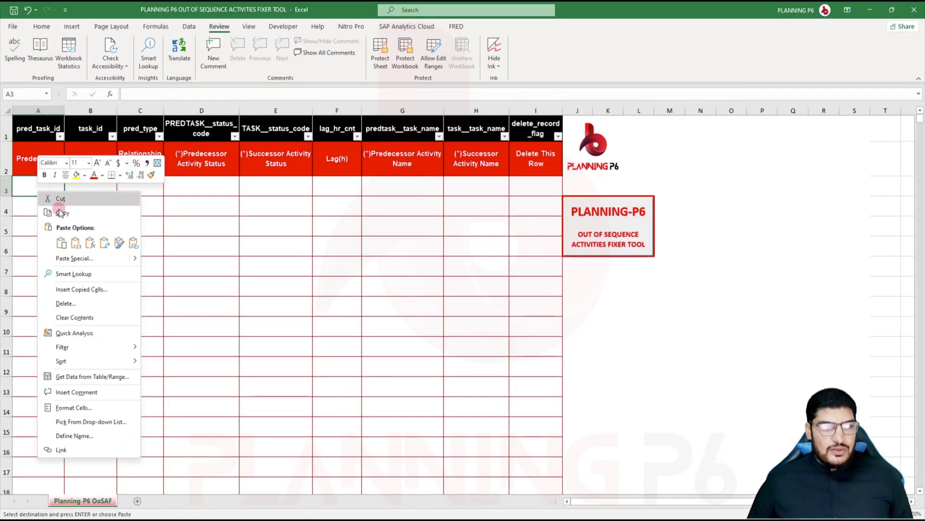
{"action": "left_click", "coordinate": [76, 243]}
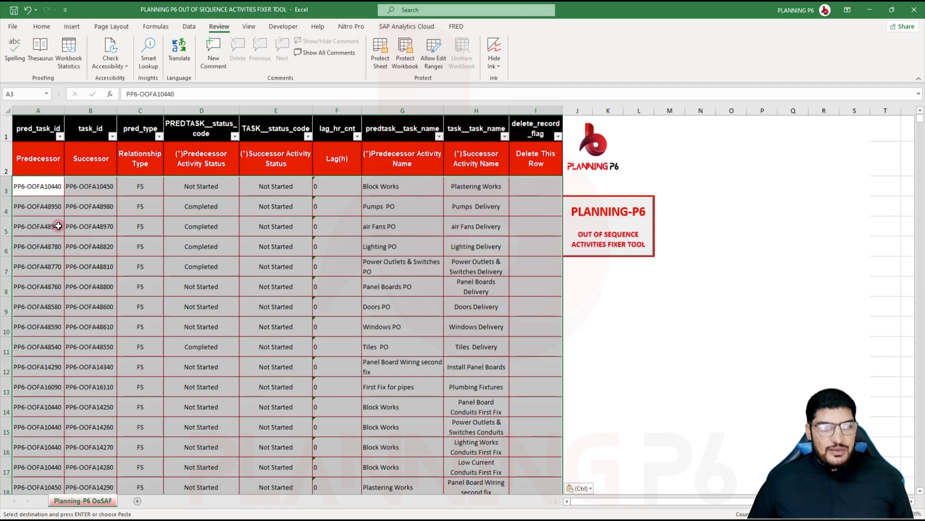
Step: Check the pasted relationship records down to the last row and return to the top of the fixer sheet
{"action": "scroll", "coordinate": [244, 338], "scroll_direction": "down", "scroll_amount": 20}
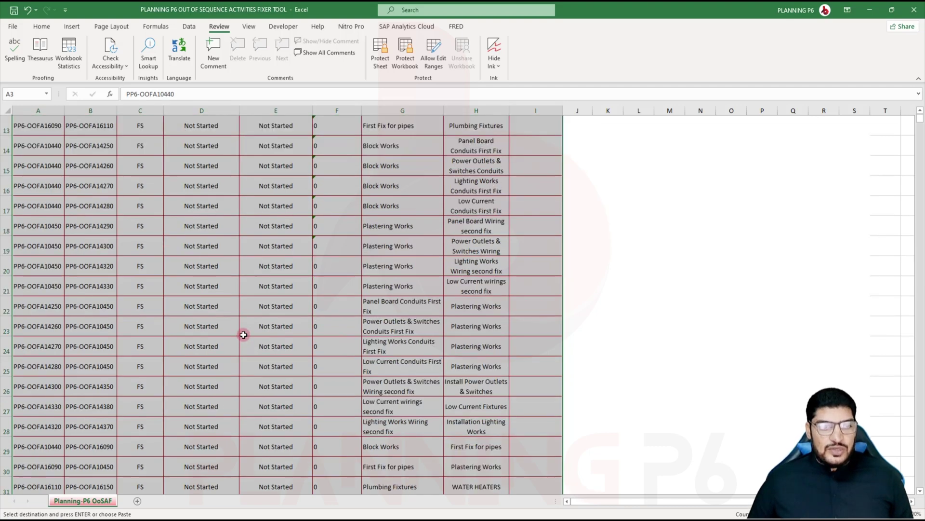
{"action": "left_click", "coordinate": [298, 281]}
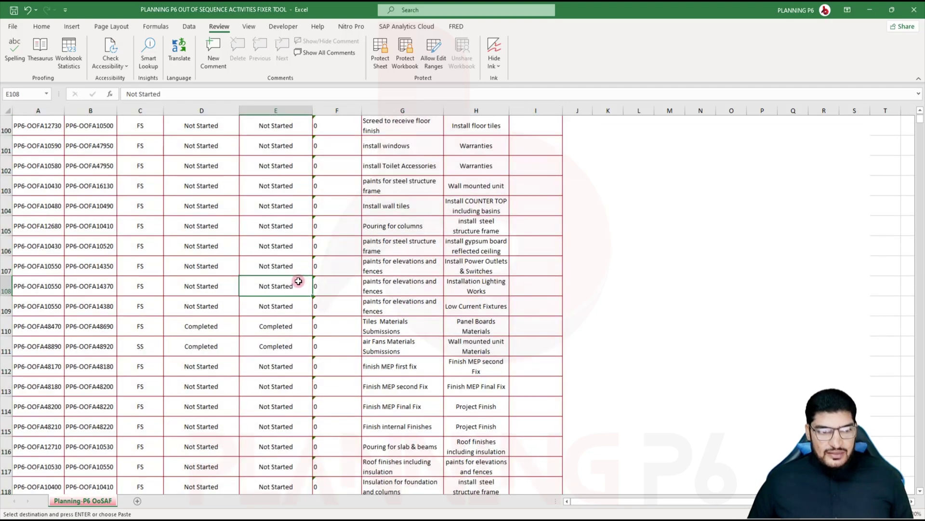
{"action": "key", "text": "ctrl+Down"}
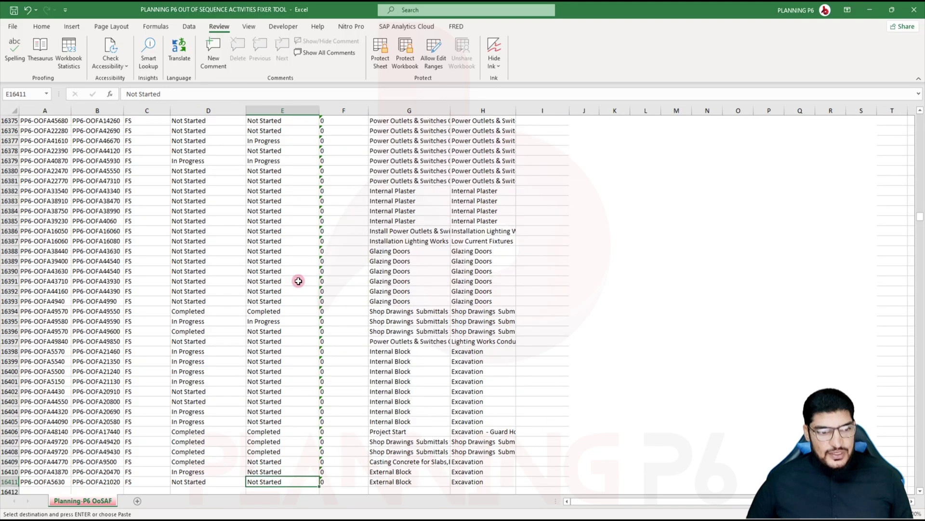
{"action": "scroll", "coordinate": [298, 281], "scroll_direction": "up", "scroll_amount": 20}
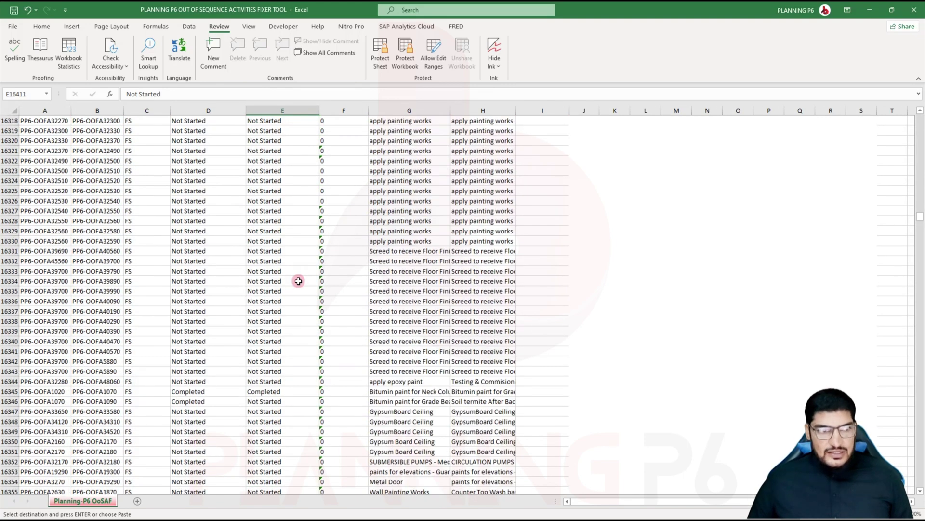
{"action": "scroll", "coordinate": [298, 281], "scroll_direction": "up", "scroll_amount": 5}
{"action": "left_click_drag", "start_coordinate": [919, 217], "coordinate": [921, 136]}
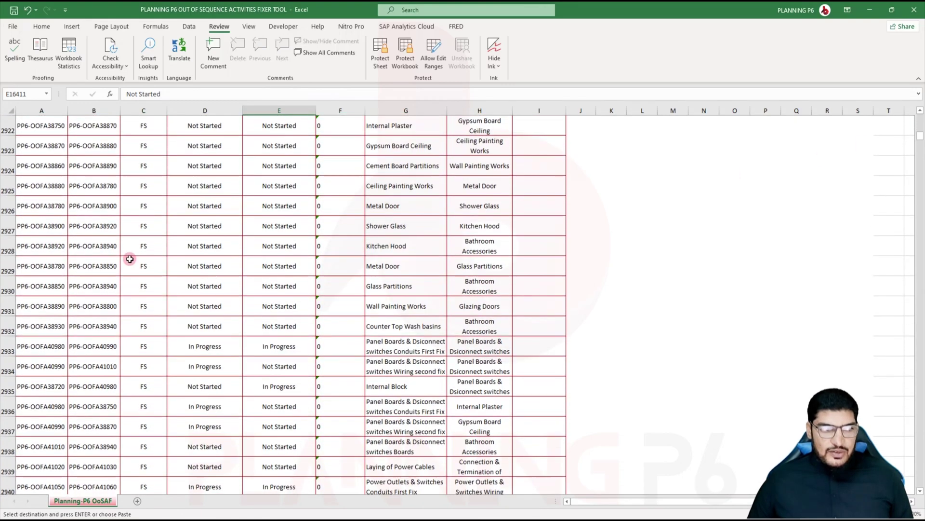
{"action": "scroll", "coordinate": [383, 331], "scroll_direction": "up", "scroll_amount": 5}
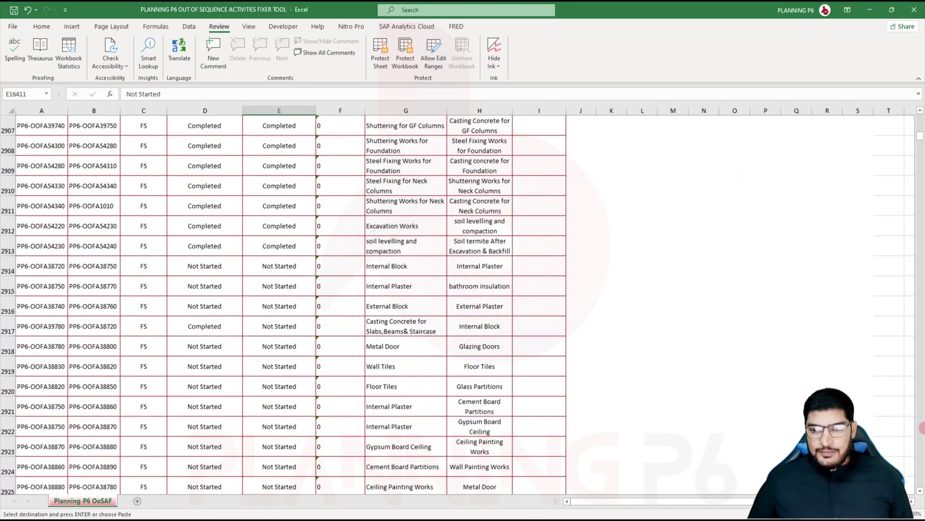
{"action": "left_click_drag", "start_coordinate": [921, 137], "coordinate": [898, 113]}
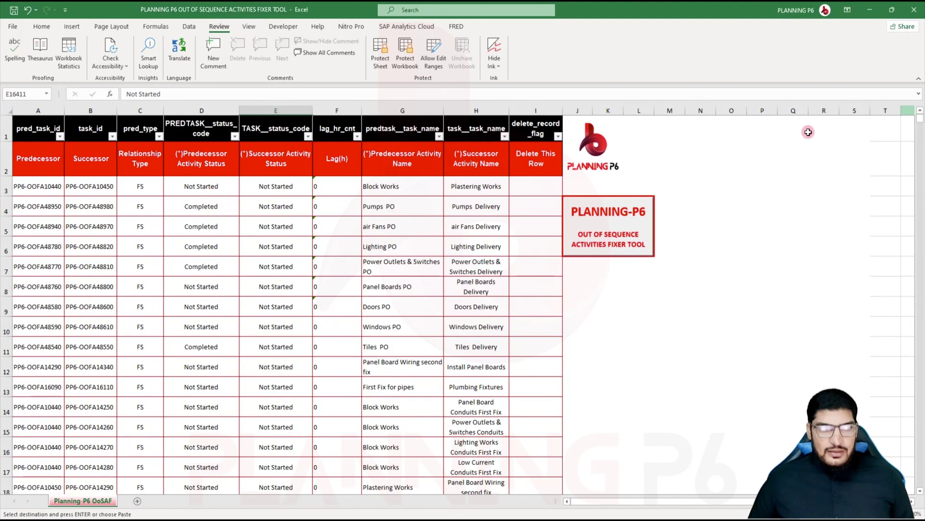
{"action": "left_click", "coordinate": [41, 27]}
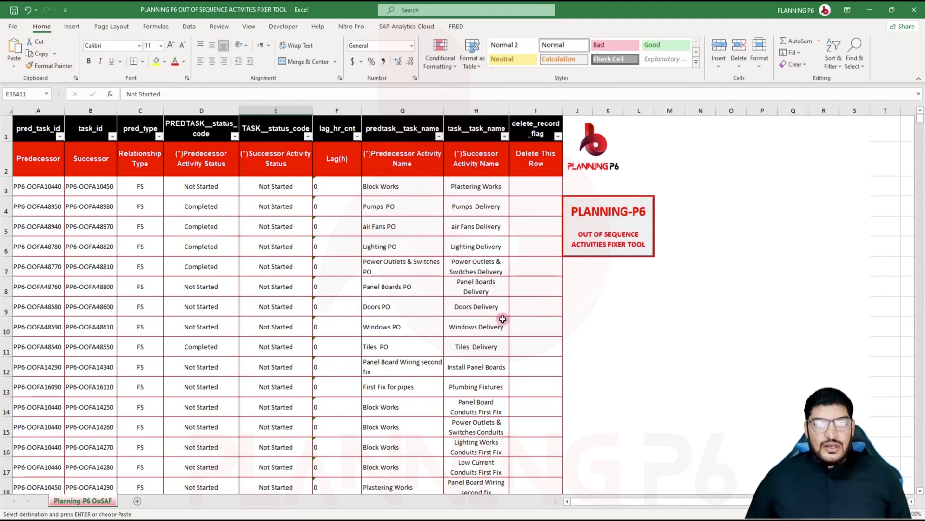
Step: Run the Out of Sequence Activities Fixer on the pasted relationships and confirm that all required columns were copied
{"action": "left_click", "coordinate": [611, 247]}
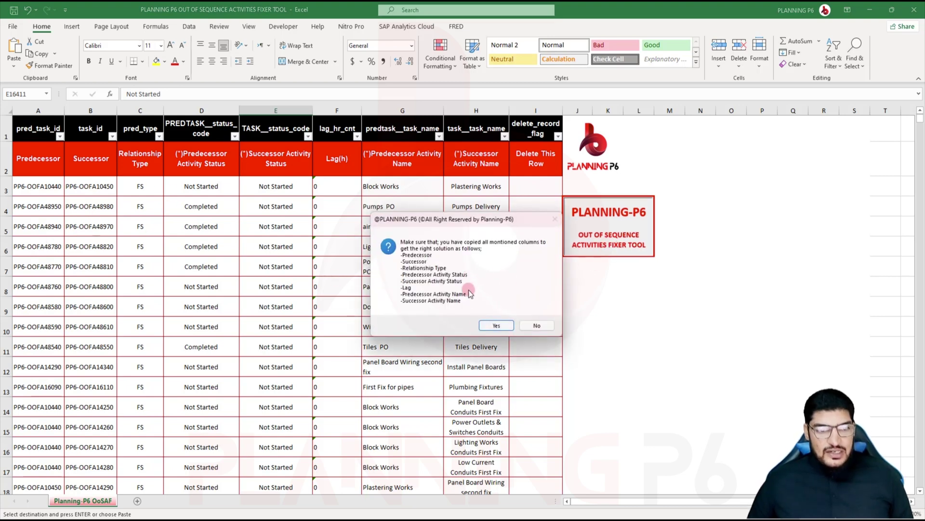
{"action": "left_click", "coordinate": [495, 326]}
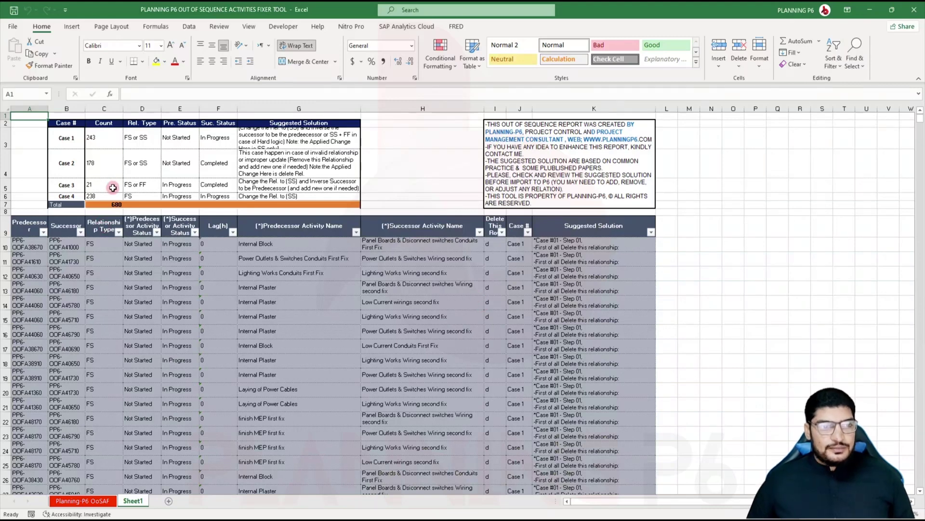
Step: Increase the heights of rows 3 to 7 and header row 2 so the case summary's suggested solutions are fully readable
{"action": "left_click_drag", "start_coordinate": [6, 143], "coordinate": [2, 206]}
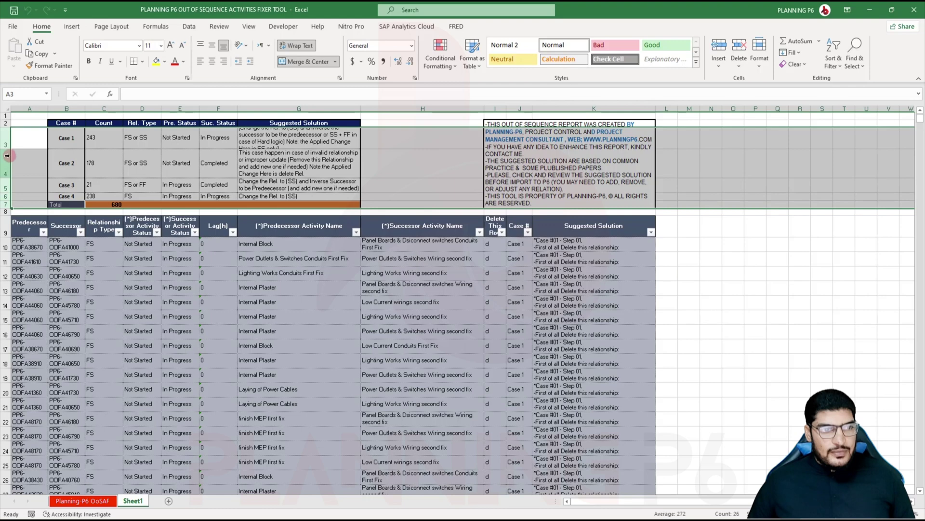
{"action": "left_click_drag", "start_coordinate": [6, 154], "coordinate": [2, 162]}
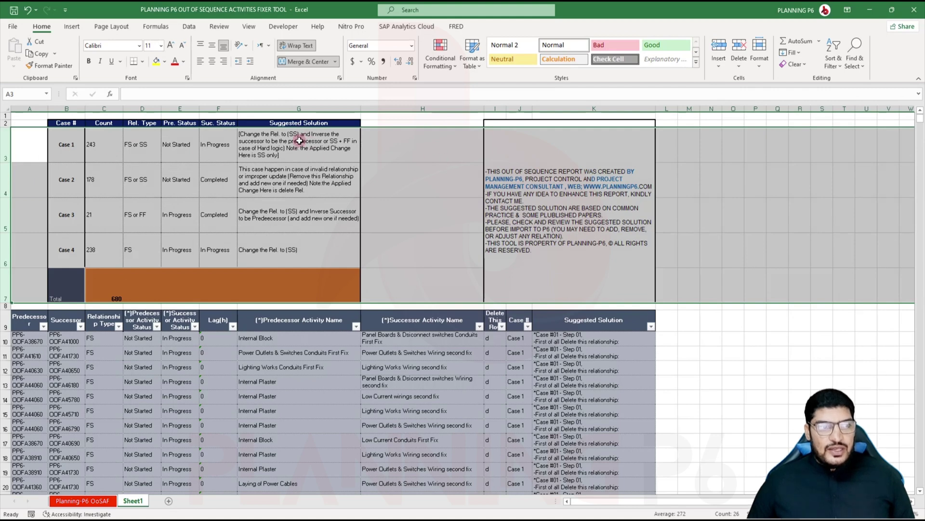
{"action": "left_click", "coordinate": [5, 123]}
{"action": "left_click_drag", "start_coordinate": [4, 127], "coordinate": [3, 133]}
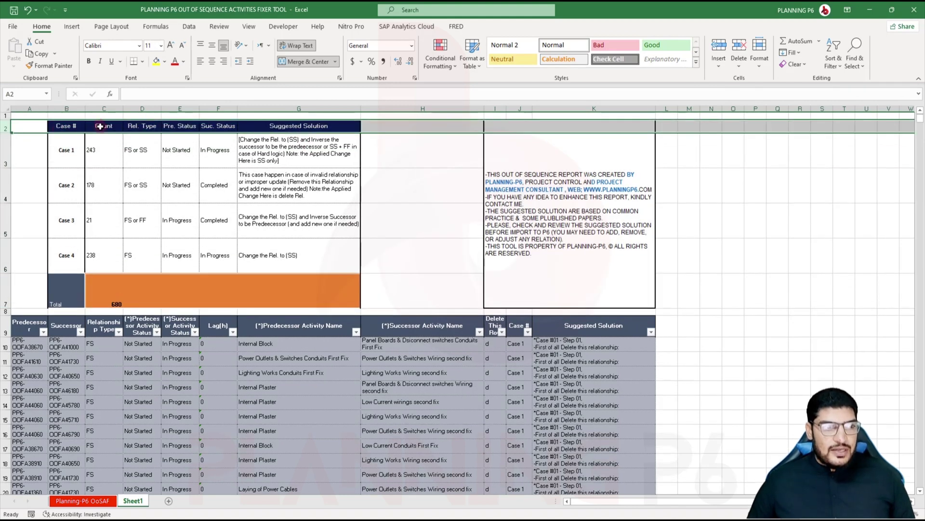
{"action": "left_click", "coordinate": [101, 125]}
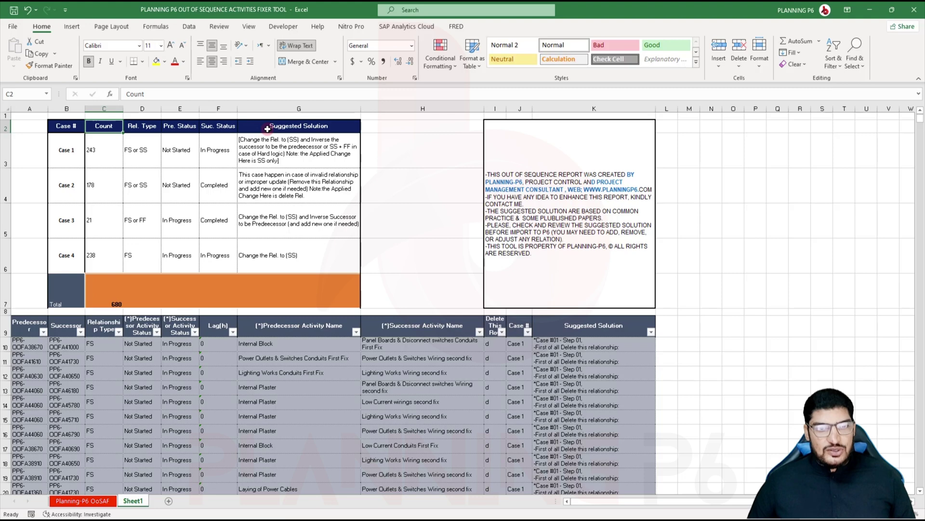
{"action": "left_click", "coordinate": [542, 231]}
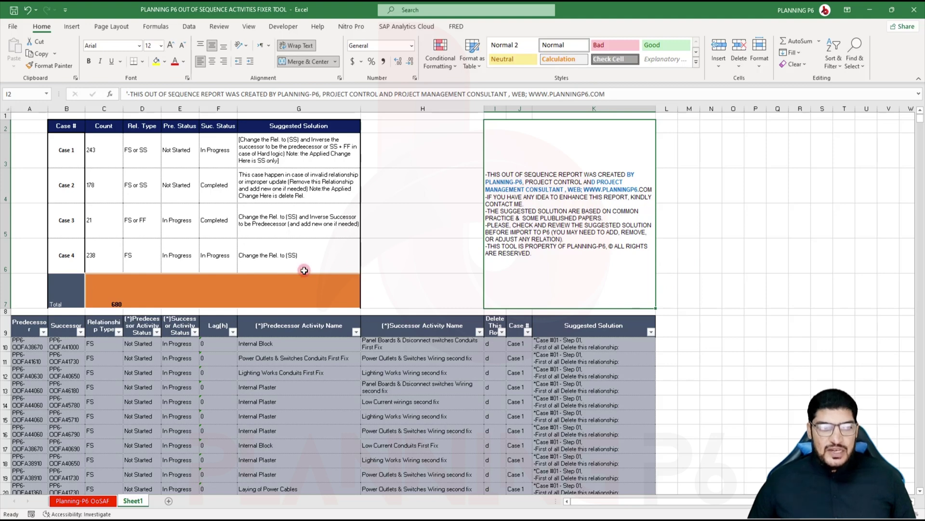
Step: Center the Total label and its count in row 7 both horizontally and vertically
{"action": "left_click_drag", "start_coordinate": [68, 297], "coordinate": [188, 295]}
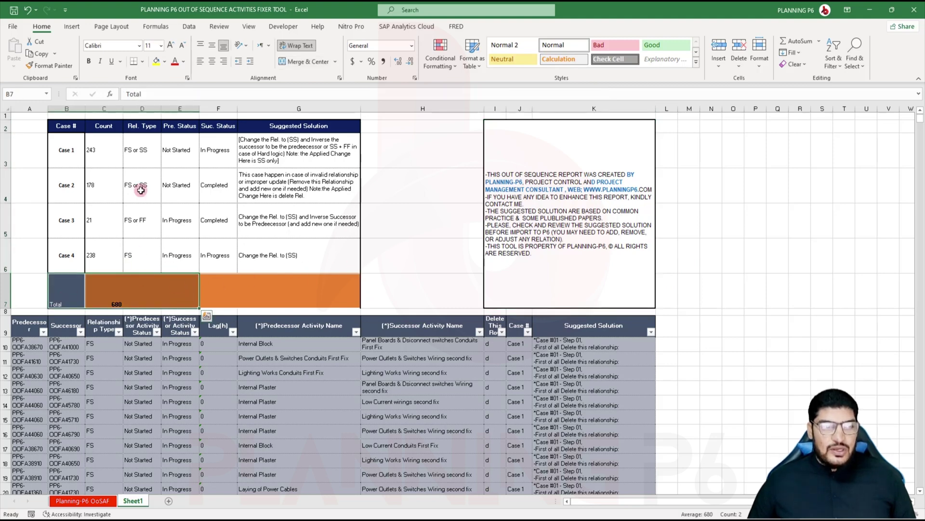
{"action": "left_click", "coordinate": [211, 60]}
{"action": "left_click", "coordinate": [212, 45]}
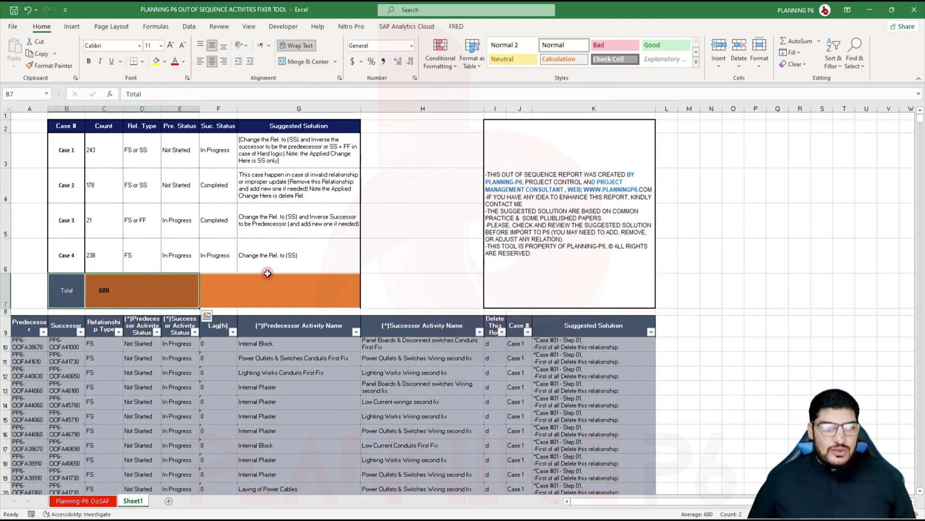
{"action": "left_click", "coordinate": [255, 286]}
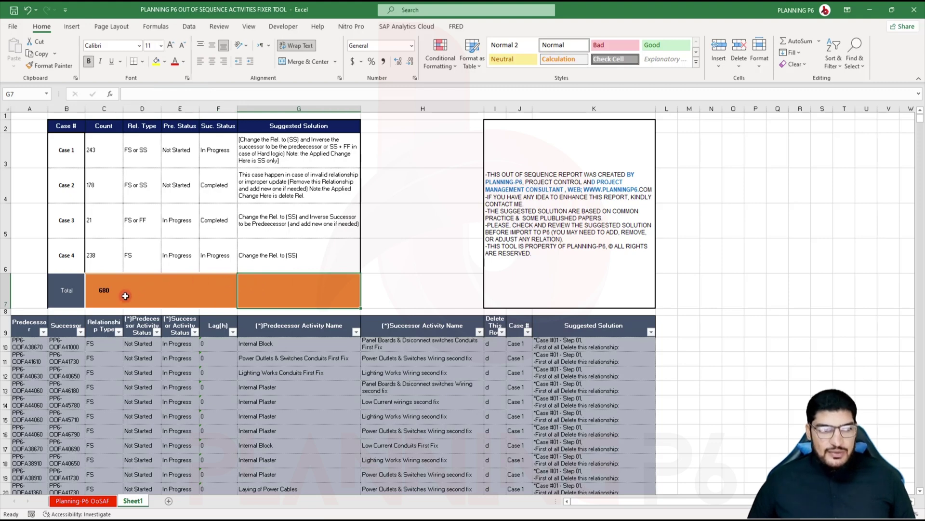
{"action": "left_click", "coordinate": [97, 296]}
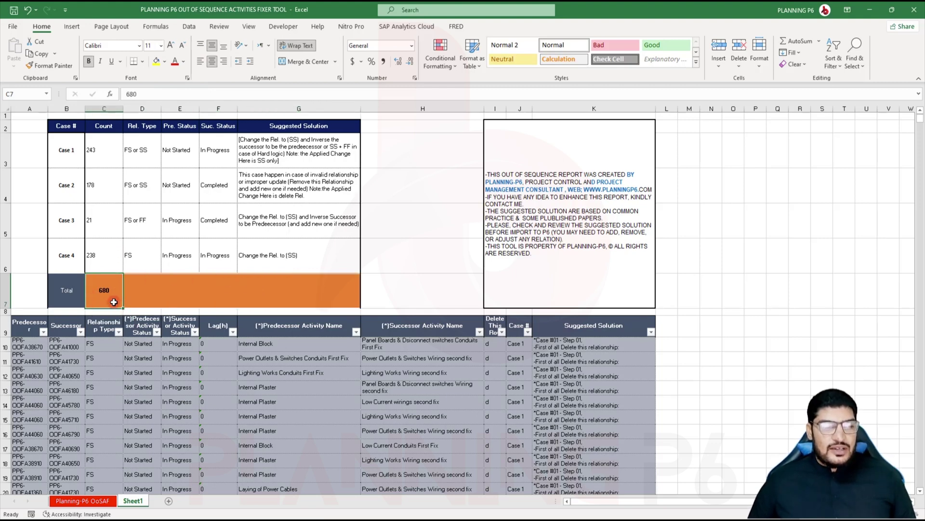
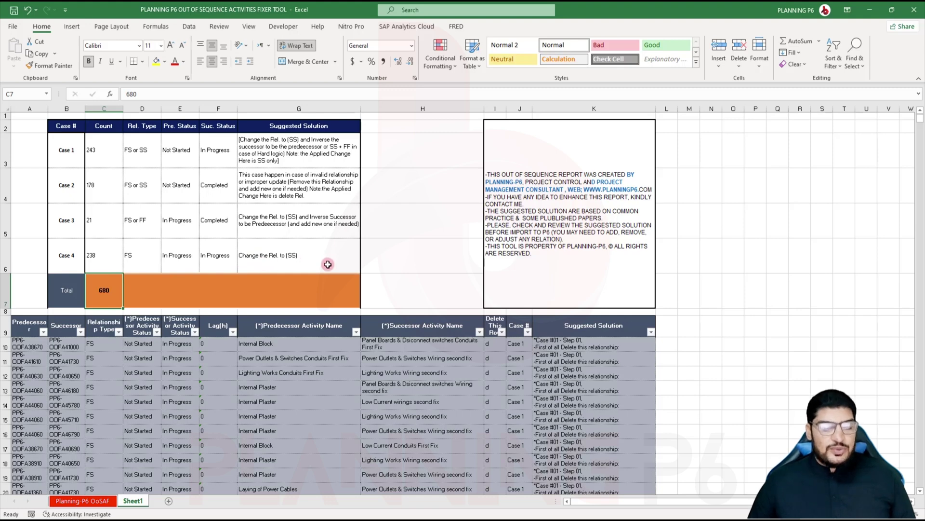
Step: Increase the height of all relationship rows from row 10 down to the end of the report
{"action": "scroll", "coordinate": [310, 270], "scroll_direction": "down", "scroll_amount": 2}
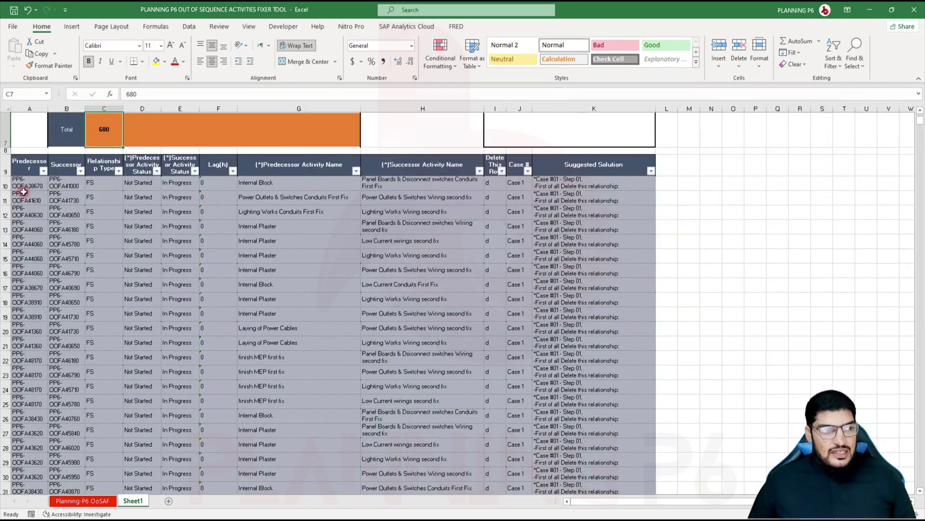
{"action": "left_click", "coordinate": [5, 183]}
{"action": "key", "text": "ctrl+shift+Down"}
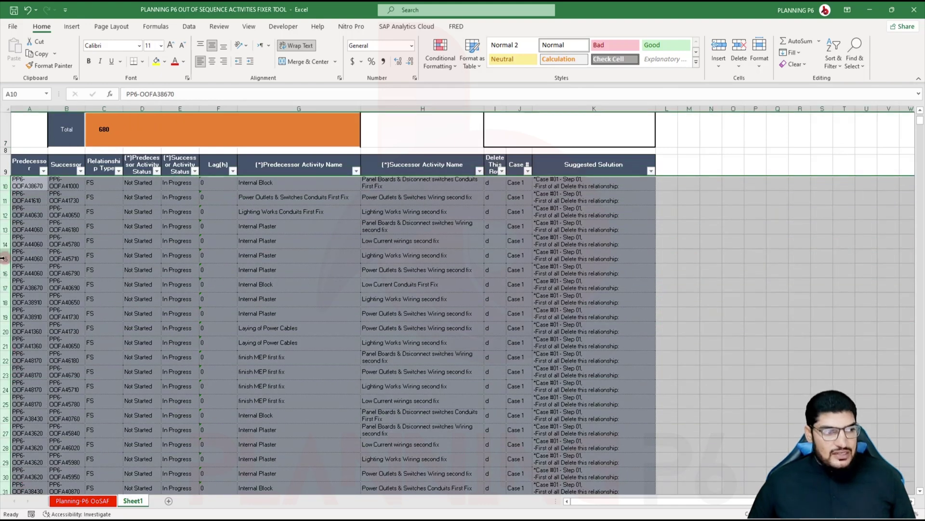
{"action": "left_click_drag", "start_coordinate": [6, 247], "coordinate": [6, 280]}
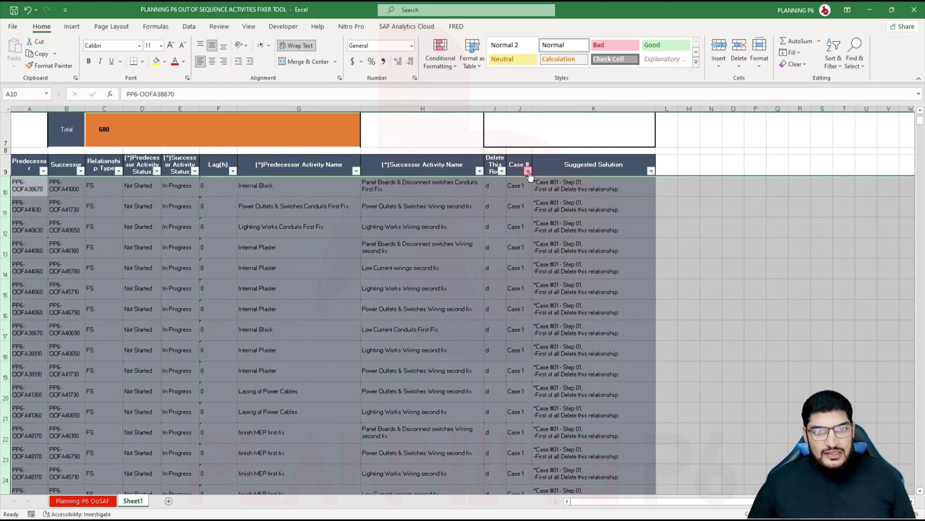
Step: Filter the Case # column to show only Case 1 and review the listed relationships
{"action": "left_click", "coordinate": [527, 171]}
{"action": "left_click", "coordinate": [446, 289]}
{"action": "left_click", "coordinate": [442, 298]}
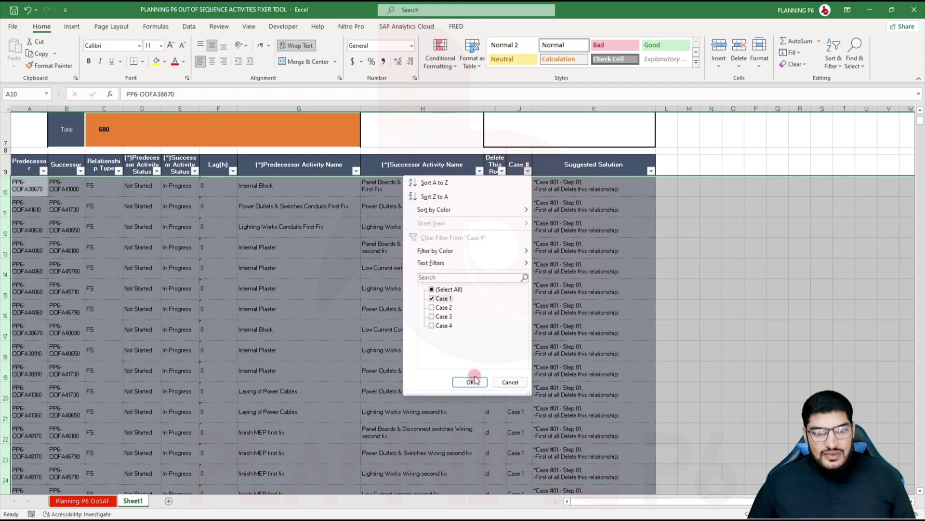
{"action": "left_click", "coordinate": [470, 381]}
{"action": "scroll", "coordinate": [519, 267], "scroll_direction": "down", "scroll_amount": 20}
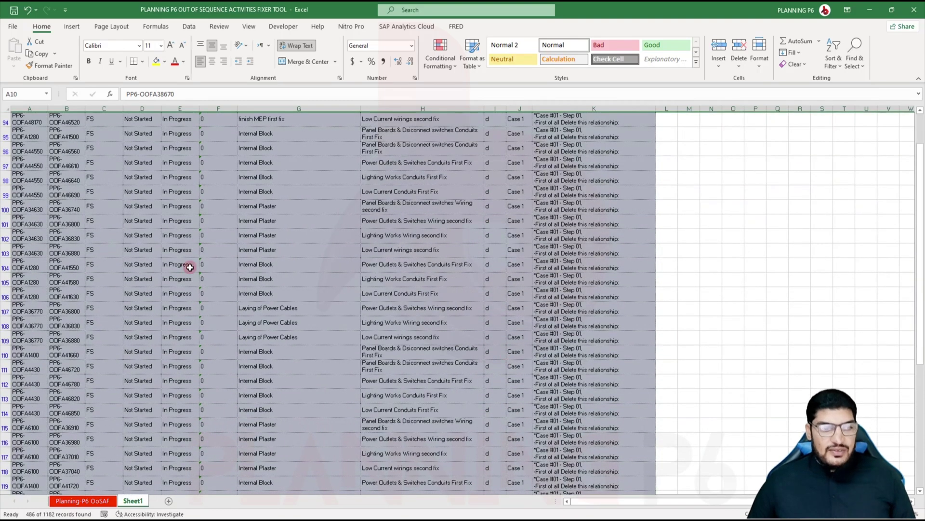
{"action": "scroll", "coordinate": [297, 306], "scroll_direction": "up", "scroll_amount": 20}
{"action": "scroll", "coordinate": [296, 295], "scroll_direction": "up", "scroll_amount": 5}
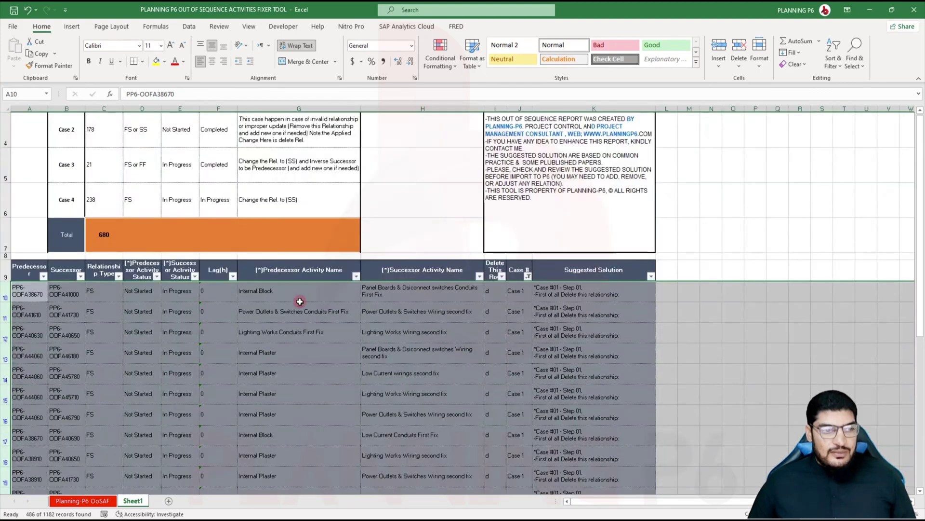
{"action": "left_click", "coordinate": [281, 311]}
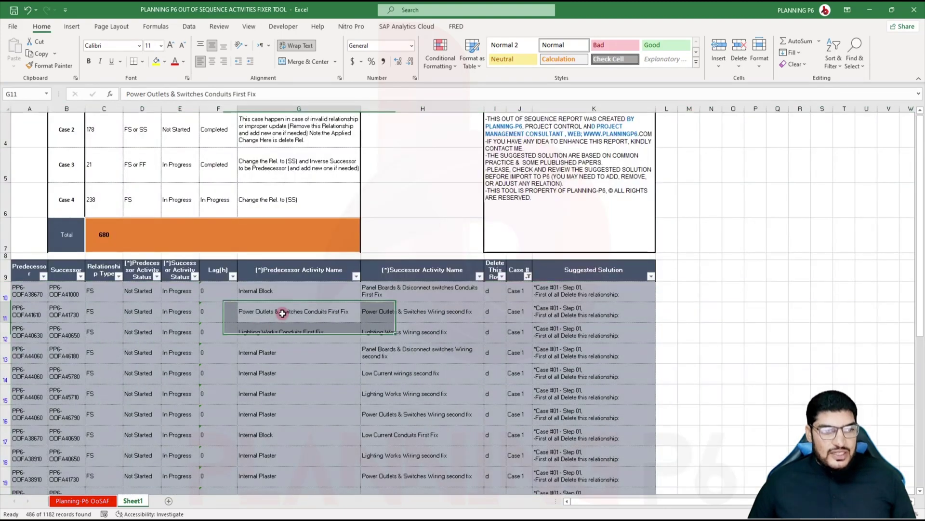
{"action": "left_click", "coordinate": [206, 293]}
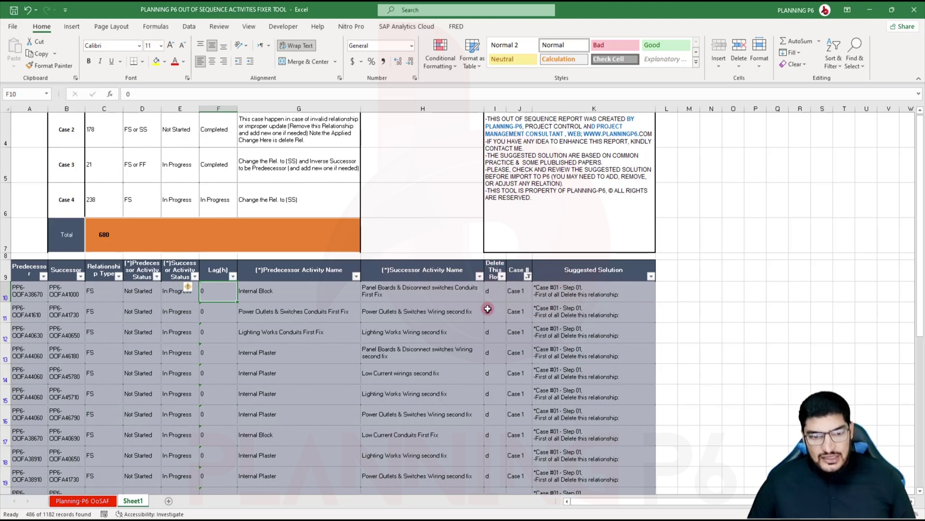
Step: Filter the Case # column to Case 2 only and fit row 496's height to its full suggested solution text
{"action": "left_click", "coordinate": [528, 277]}
{"action": "left_click", "coordinate": [444, 413]}
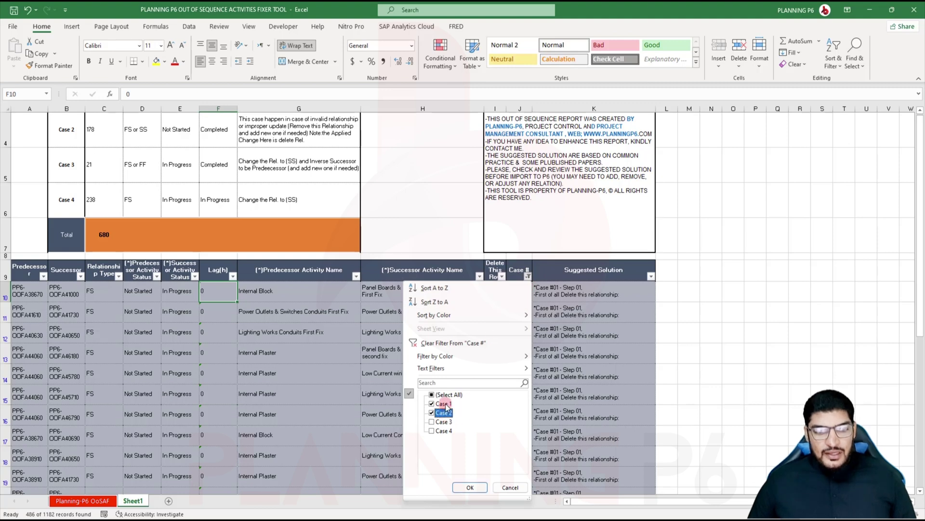
{"action": "left_click", "coordinate": [432, 403]}
{"action": "left_click", "coordinate": [468, 488]}
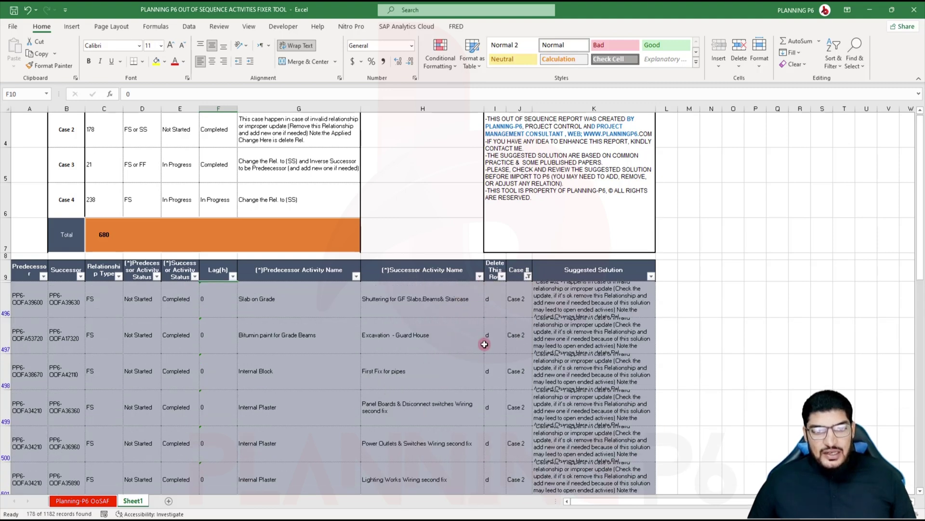
{"action": "double_click", "coordinate": [6, 317]}
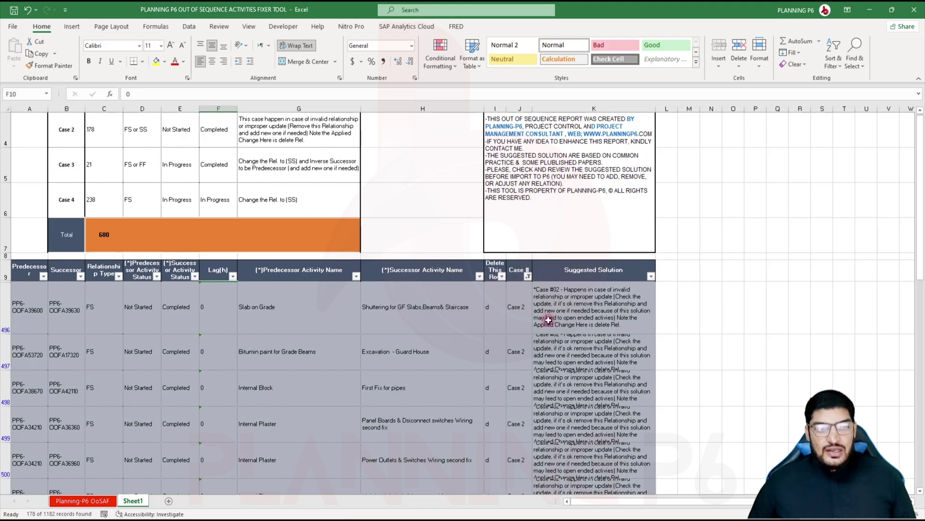
Step: Filter the Case # column to Case 3 only and heighten row 674, the first listed relationship
{"action": "left_click", "coordinate": [528, 277]}
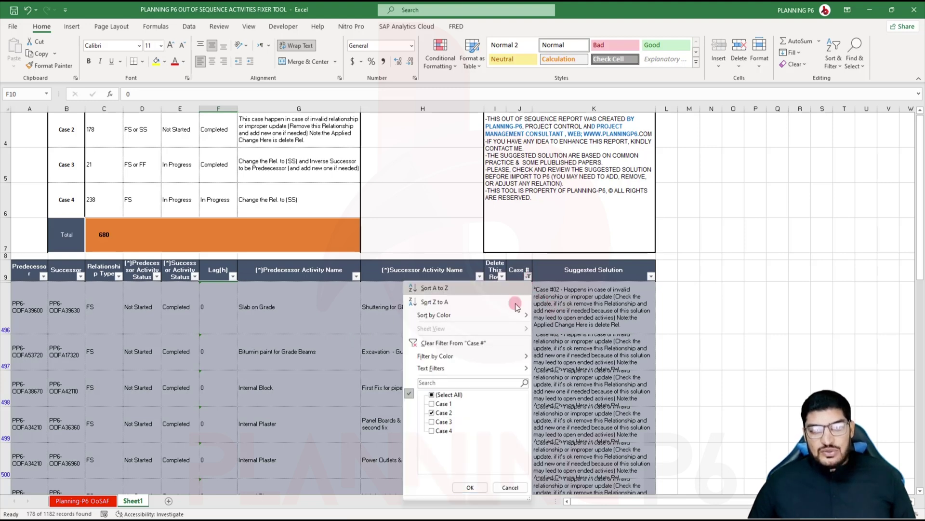
{"action": "left_click", "coordinate": [441, 424]}
{"action": "left_click", "coordinate": [433, 414]}
{"action": "left_click", "coordinate": [470, 488]}
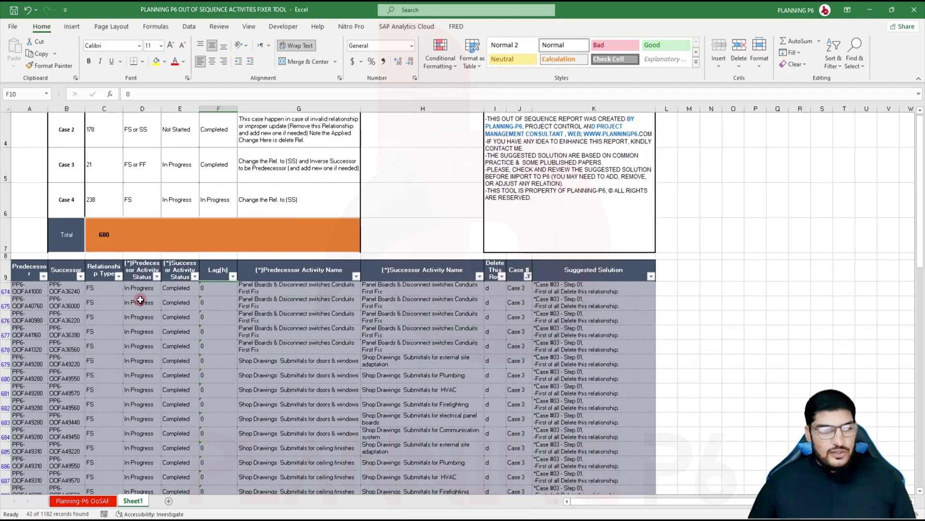
{"action": "left_click_drag", "start_coordinate": [5, 296], "coordinate": [4, 335]}
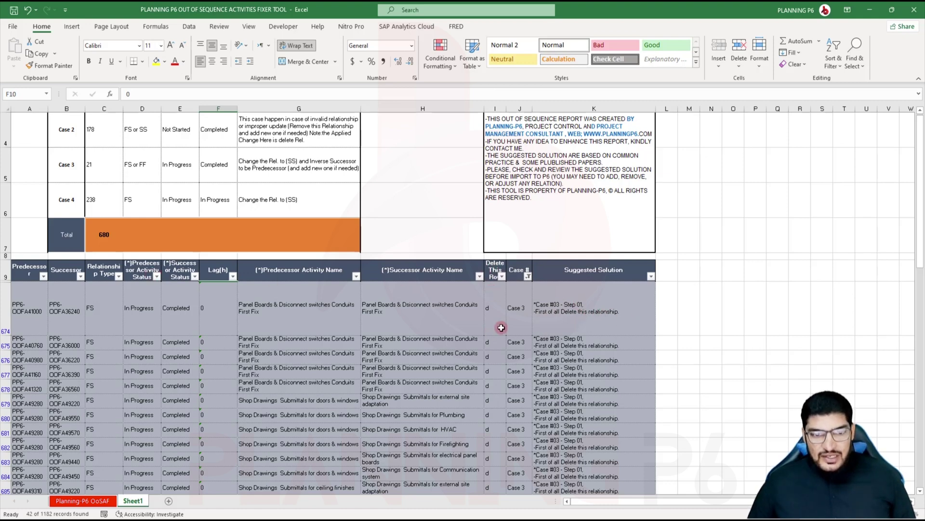
Step: Filter the Case # column to Case 4 only and look through the listed relationships
{"action": "left_click", "coordinate": [527, 275]}
{"action": "left_click", "coordinate": [438, 432]}
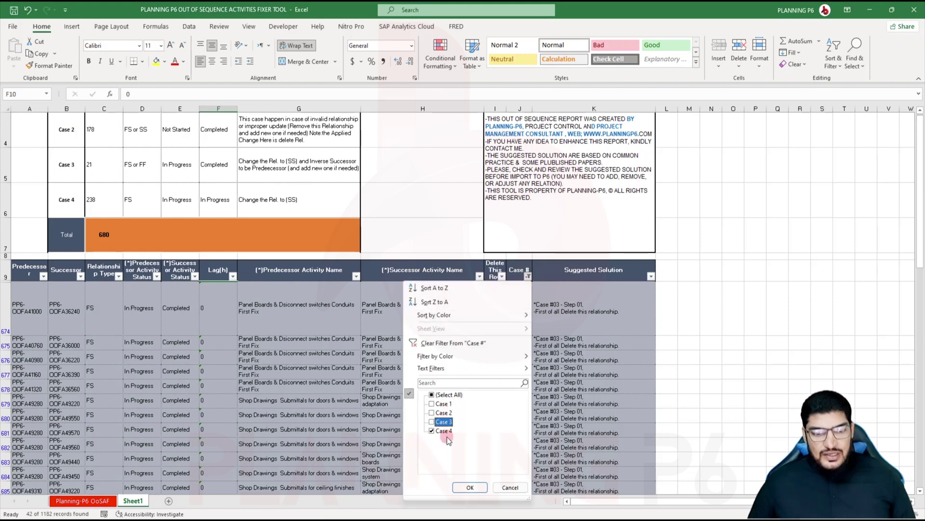
{"action": "left_click", "coordinate": [470, 486]}
{"action": "scroll", "coordinate": [591, 342], "scroll_direction": "up", "scroll_amount": 1}
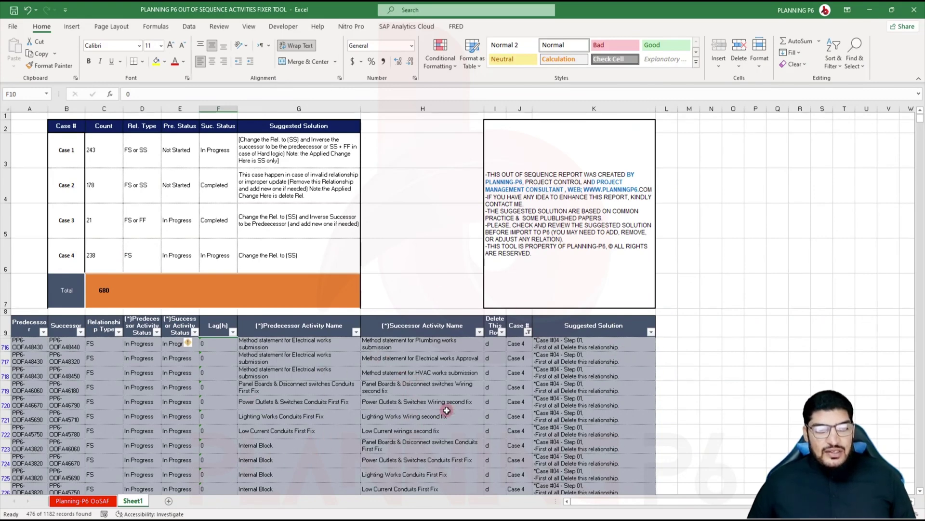
{"action": "scroll", "coordinate": [437, 381], "scroll_direction": "down", "scroll_amount": 4}
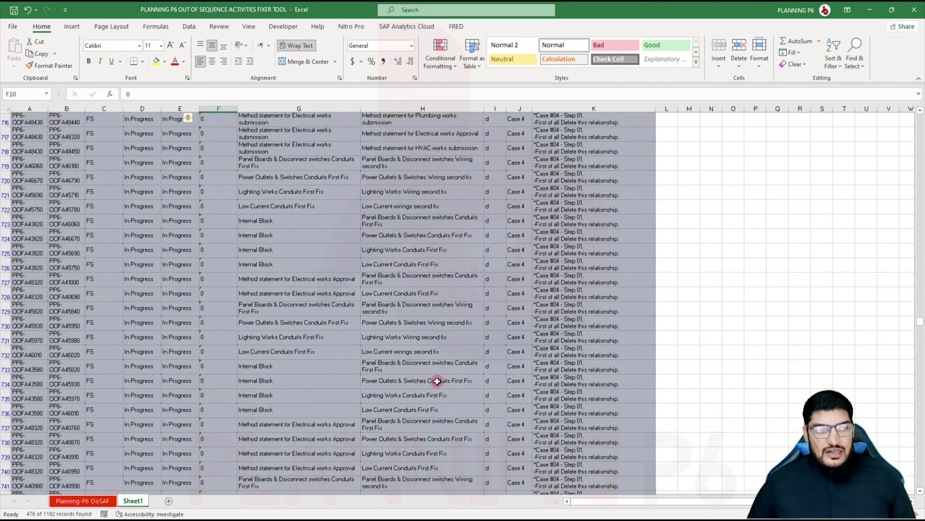
{"action": "scroll", "coordinate": [437, 376], "scroll_direction": "up", "scroll_amount": 3}
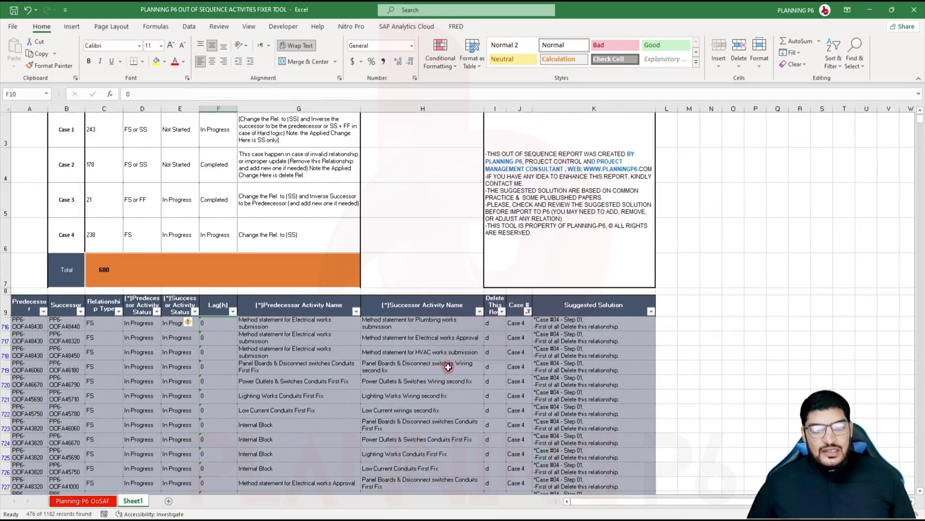
Step: Set the Case # filter back to all four cases and return to the top of the report
{"action": "left_click", "coordinate": [523, 305]}
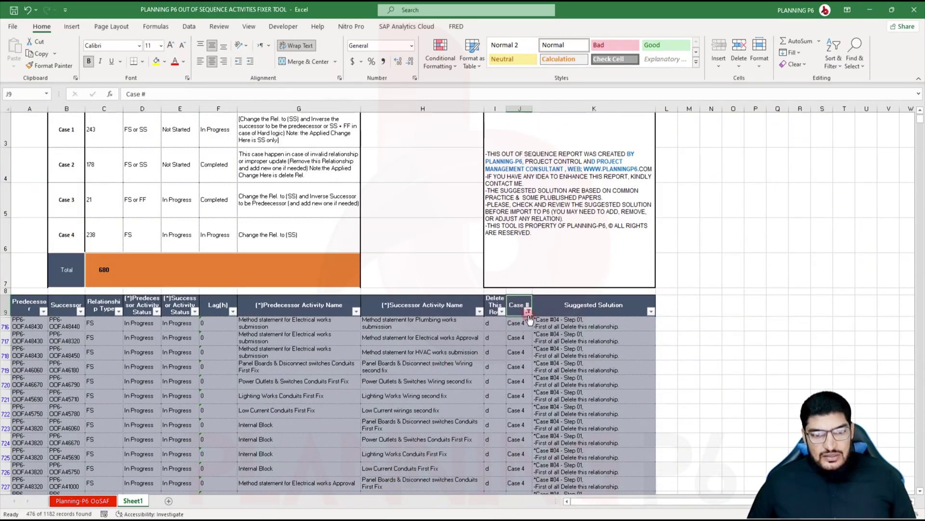
{"action": "left_click", "coordinate": [528, 312]}
{"action": "left_click", "coordinate": [446, 201]}
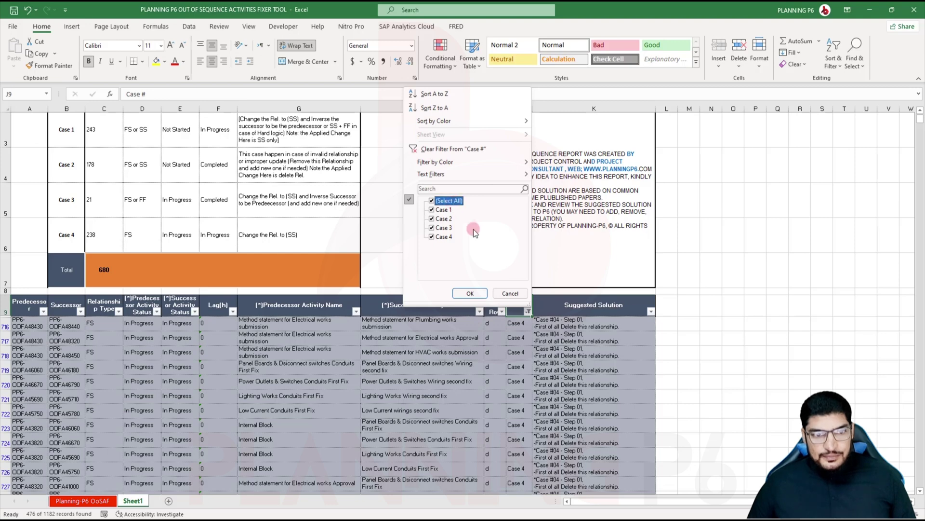
{"action": "left_click", "coordinate": [470, 294]}
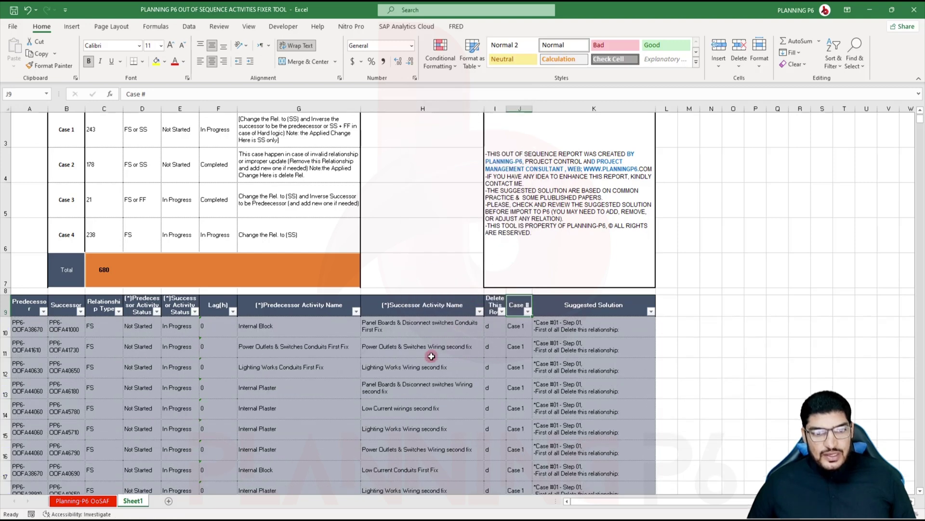
{"action": "scroll", "coordinate": [432, 366], "scroll_direction": "up", "scroll_amount": 1}
Step: Copy the report's relationship rows 10 to 1191 on Sheet1, from the Predecessor column through the Delete This Row column
{"action": "left_click", "coordinate": [29, 352]}
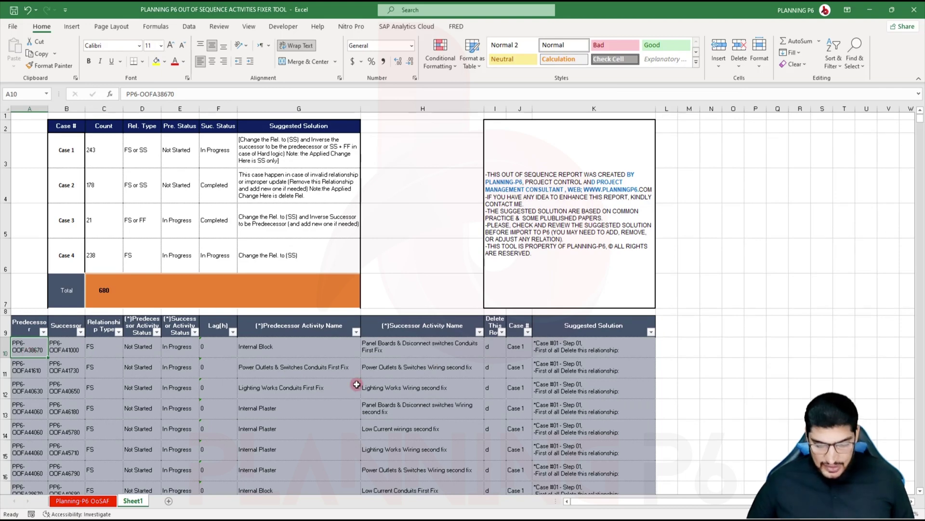
{"action": "key", "text": "shift+Right"}
{"action": "key", "text": "shift+Right"}
{"action": "key", "text": "shift+Right"}
{"action": "key", "text": "shift+Right"}
{"action": "key", "text": "shift+Right"}
{"action": "key", "text": "shift+Right"}
{"action": "key", "text": "shift+Right"}
{"action": "key", "text": "shift+Right"}
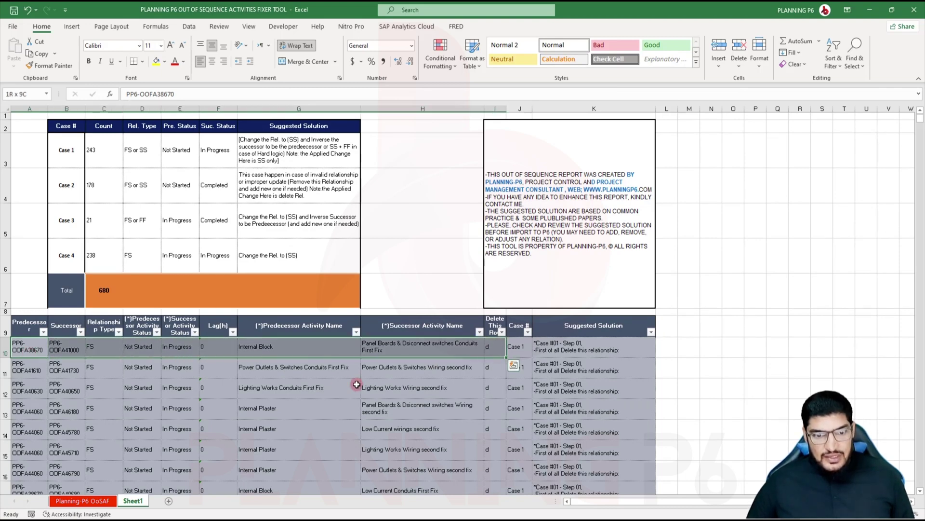
{"action": "key", "text": "ctrl+shift+Down"}
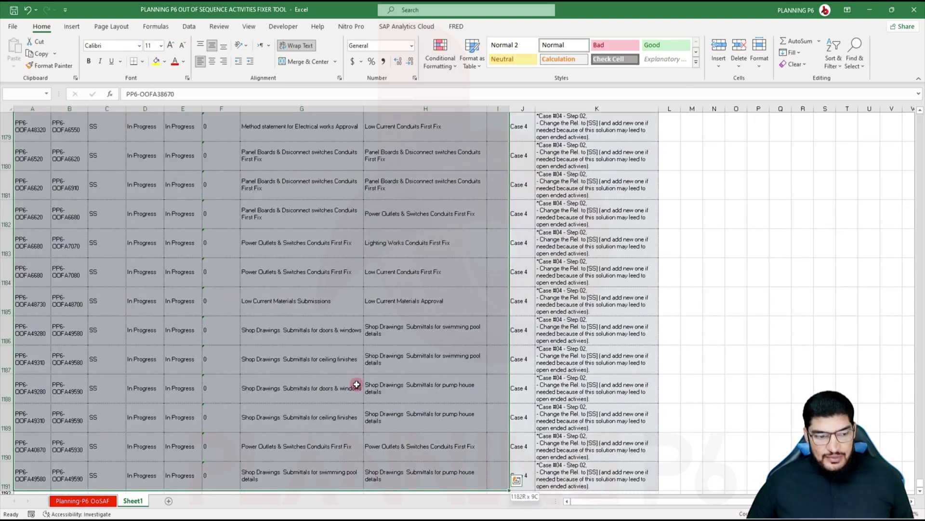
{"action": "key", "text": "ctrl+c"}
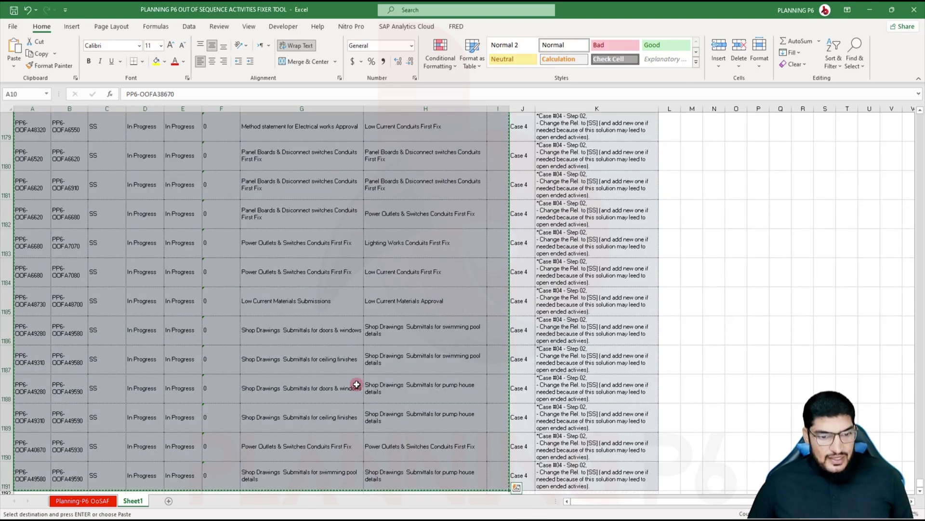
Step: Look back through the copied Case 4 and Case 3 relationship rows and check the Planning-P6 OoSAF sheet
{"action": "scroll", "coordinate": [488, 306], "scroll_direction": "up", "scroll_amount": 4}
{"action": "scroll", "coordinate": [488, 307], "scroll_direction": "up", "scroll_amount": 20}
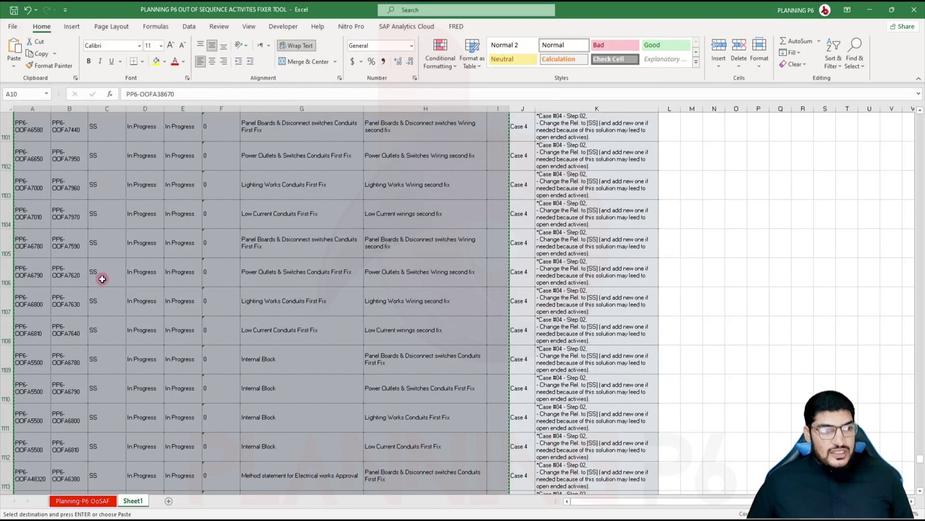
{"action": "scroll", "coordinate": [102, 292], "scroll_direction": "up", "scroll_amount": 20}
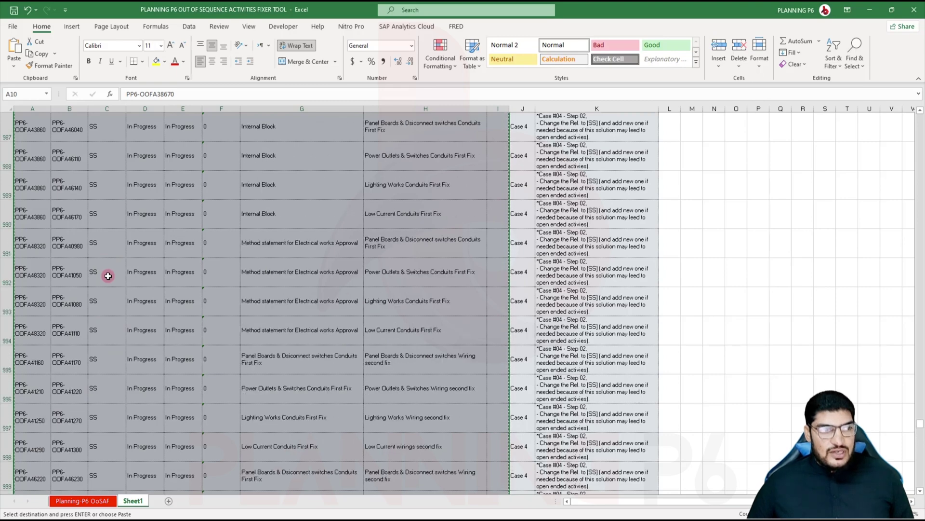
{"action": "scroll", "coordinate": [107, 273], "scroll_direction": "up", "scroll_amount": 20}
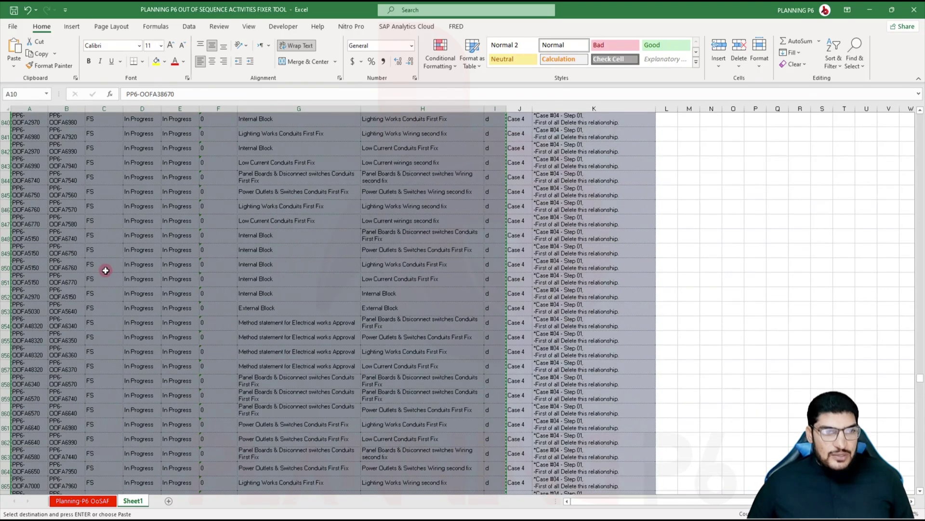
{"action": "scroll", "coordinate": [106, 269], "scroll_direction": "up", "scroll_amount": 20}
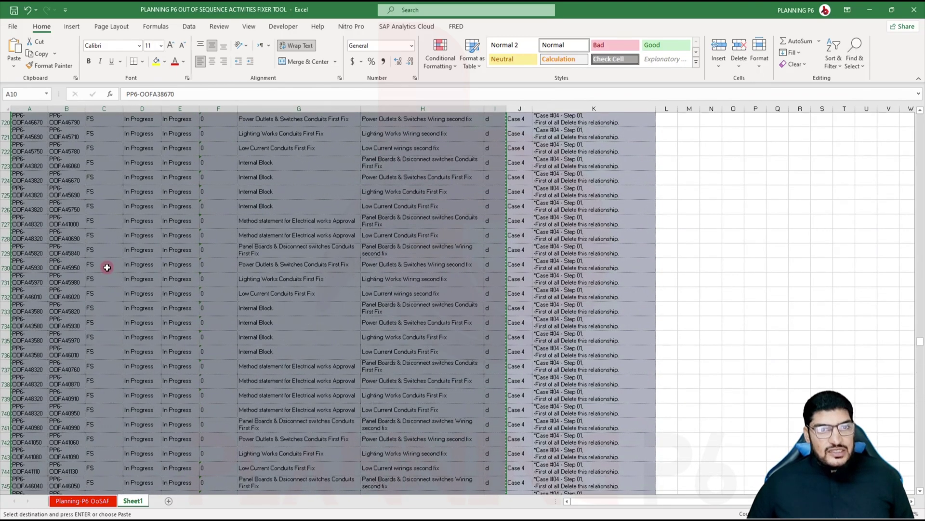
{"action": "scroll", "coordinate": [107, 267], "scroll_direction": "up", "scroll_amount": 12}
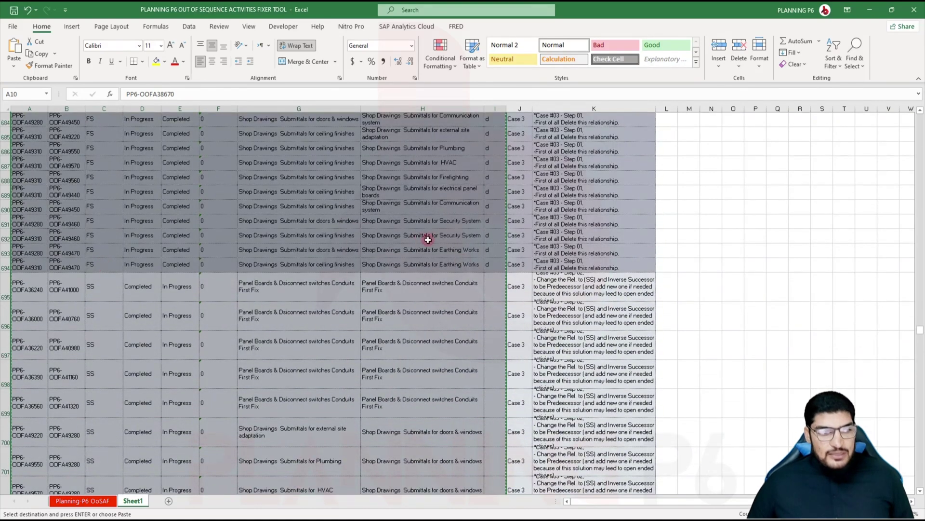
{"action": "left_click", "coordinate": [98, 502]}
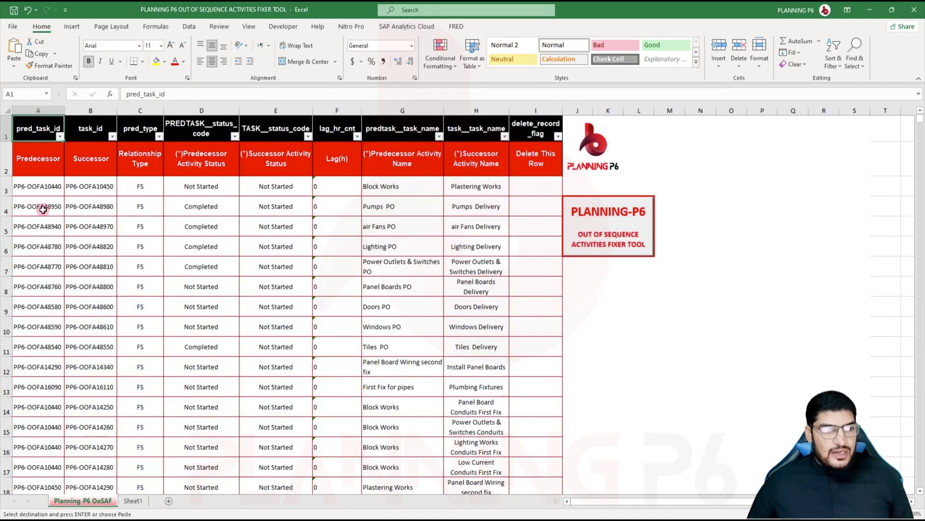
{"action": "right_click", "coordinate": [35, 192]}
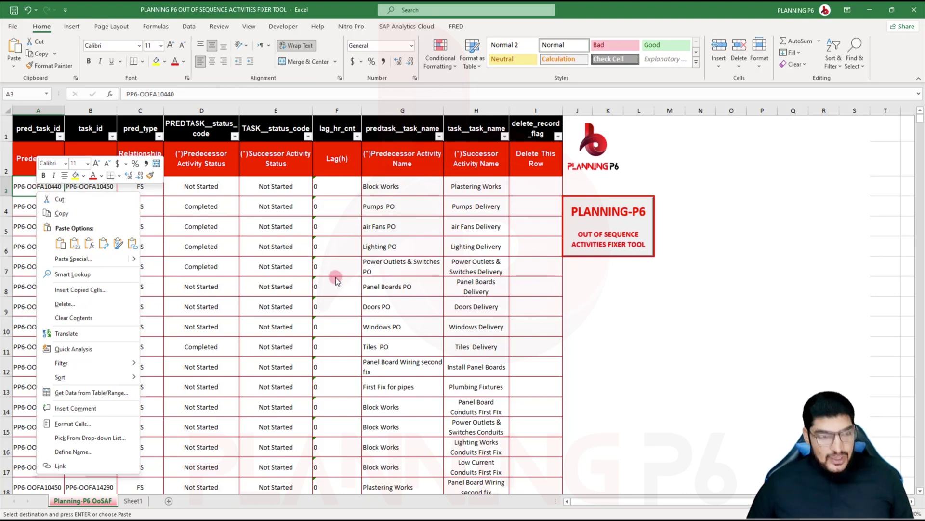
Step: Switch to the PP6-24-017-Activity Relationships workbook and paste the copied relationships as values from cell A3 of the TASKPRED sheet
{"action": "key", "text": "alt+Tab"}
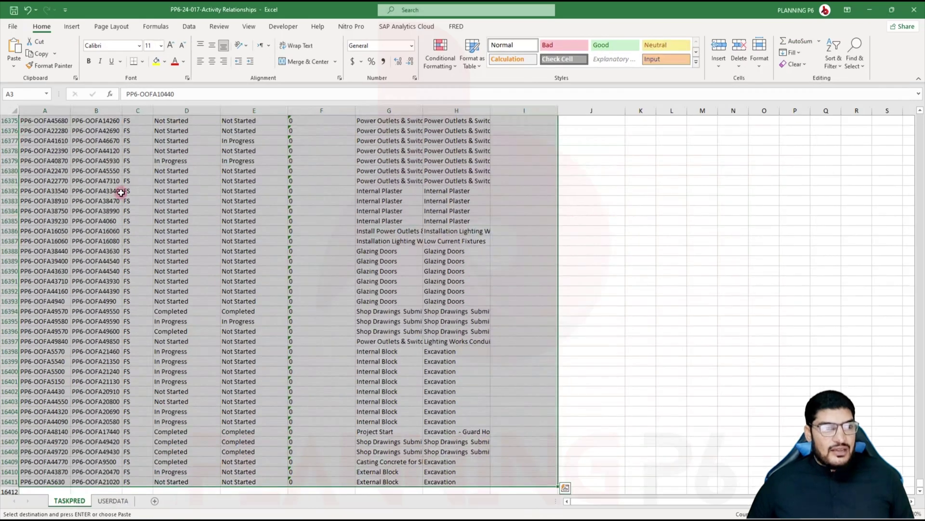
{"action": "scroll", "coordinate": [123, 205], "scroll_direction": "up", "scroll_amount": 10}
{"action": "scroll", "coordinate": [247, 272], "scroll_direction": "down", "scroll_amount": 12}
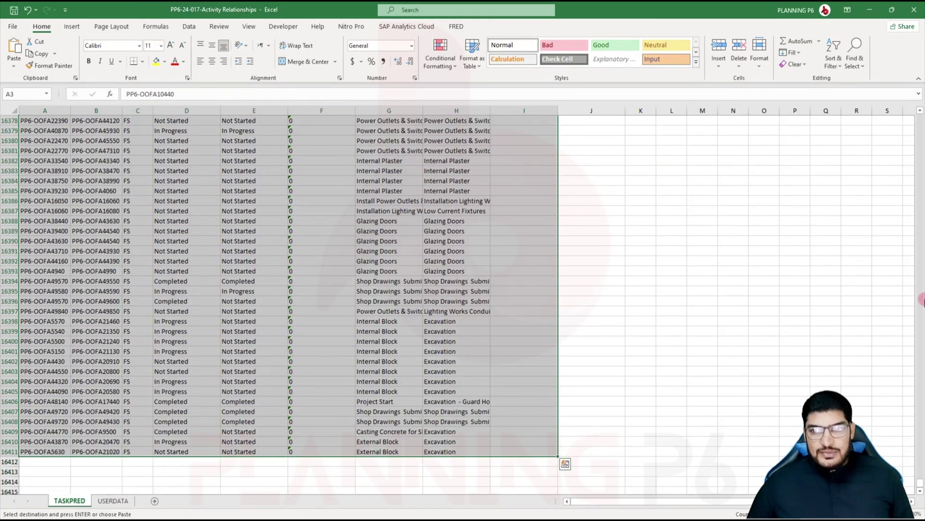
{"action": "left_click_drag", "start_coordinate": [920, 485], "coordinate": [919, 118]}
{"action": "left_click", "coordinate": [183, 177]}
{"action": "right_click", "coordinate": [40, 142]}
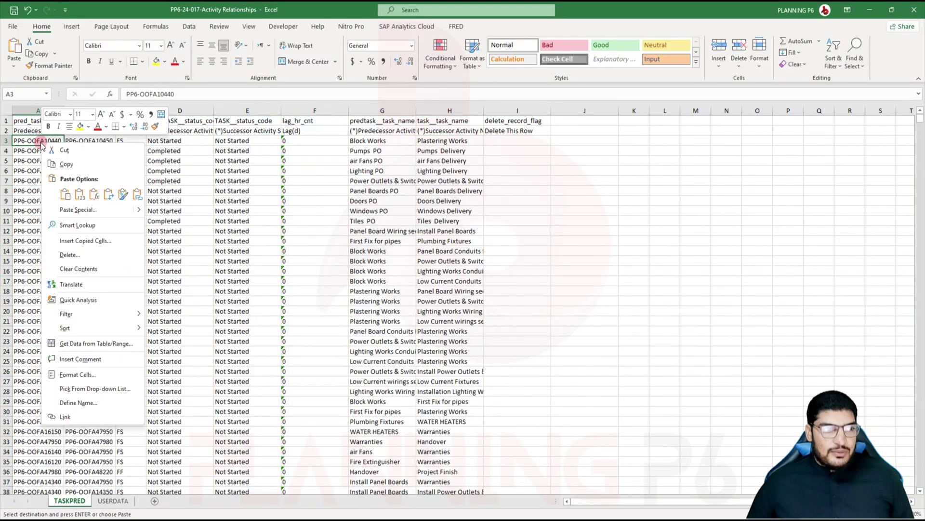
{"action": "left_click", "coordinate": [81, 192]}
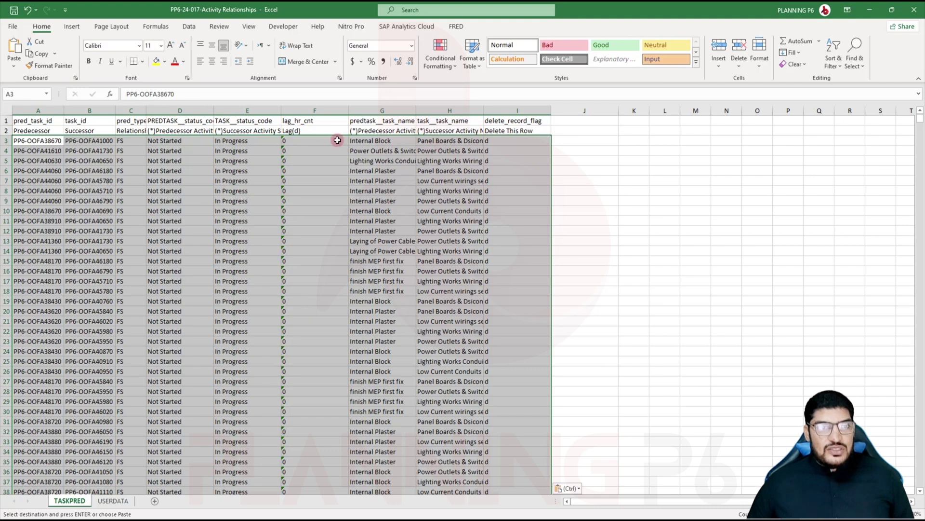
Step: Format the pasted relationship cells as Text and close the PP6-24-017-Activity Relationships workbook
{"action": "left_click", "coordinate": [413, 45]}
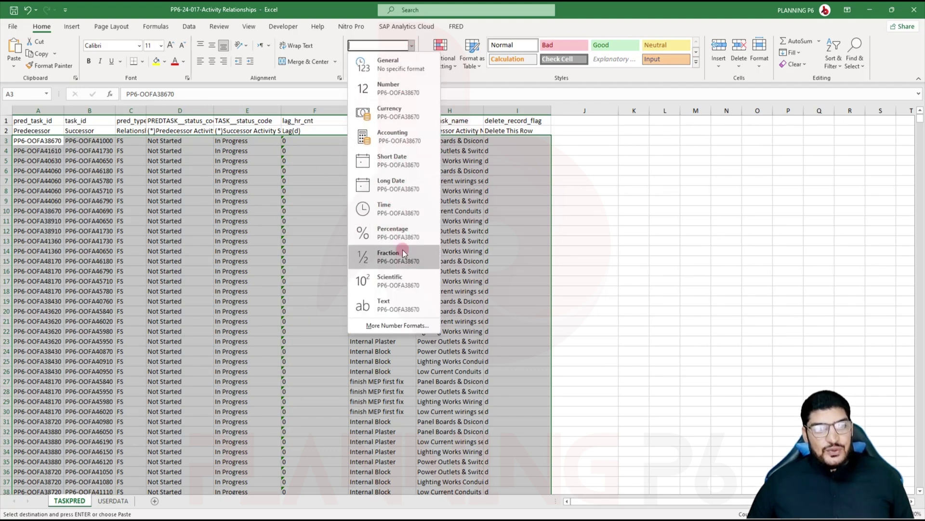
{"action": "left_click", "coordinate": [395, 308]}
{"action": "scroll", "coordinate": [185, 328], "scroll_direction": "down", "scroll_amount": 14}
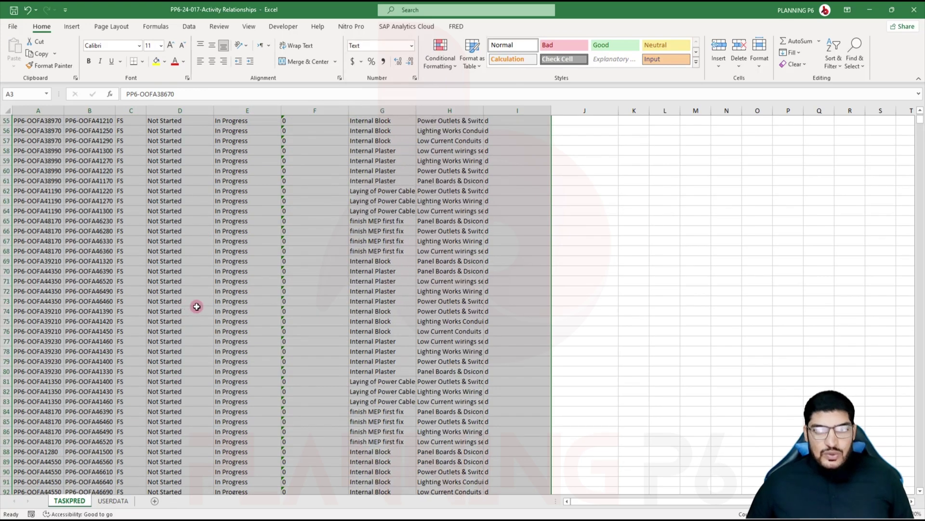
{"action": "left_click", "coordinate": [922, 161]}
{"action": "left_click_drag", "start_coordinate": [921, 160], "coordinate": [921, 381]}
{"action": "left_click_drag", "start_coordinate": [921, 415], "coordinate": [922, 65]}
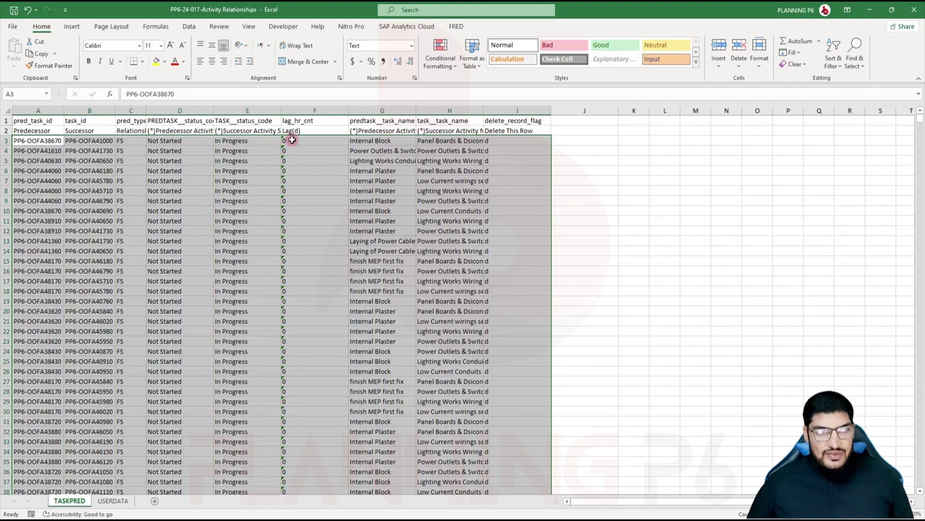
{"action": "left_click", "coordinate": [915, 10]}
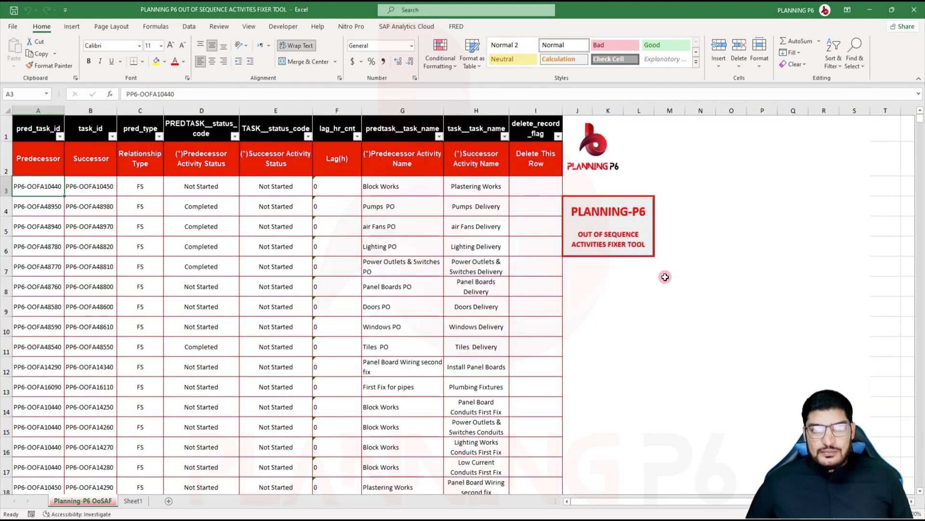
Step: Switch to Primavera P6 and start an import in the Spreadsheet - (XLSX) format
{"action": "left_click", "coordinate": [869, 10]}
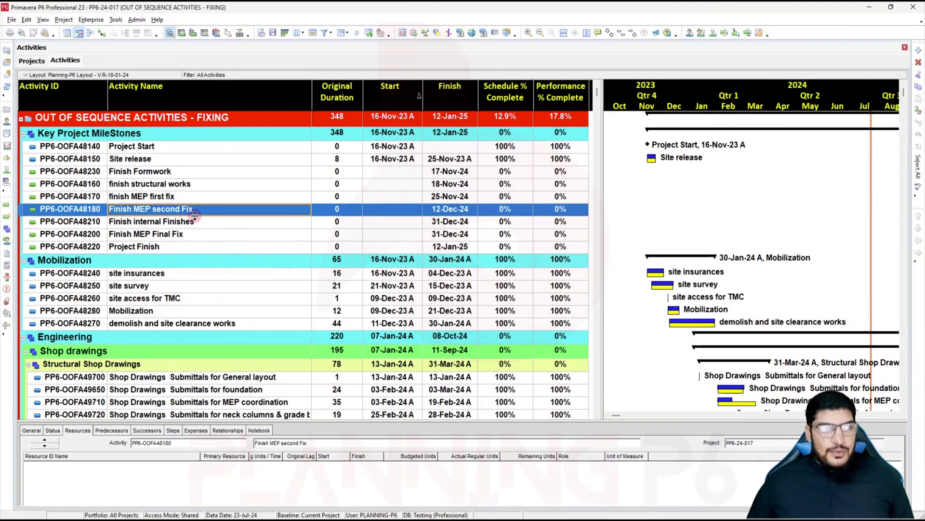
{"action": "left_click", "coordinate": [12, 20]}
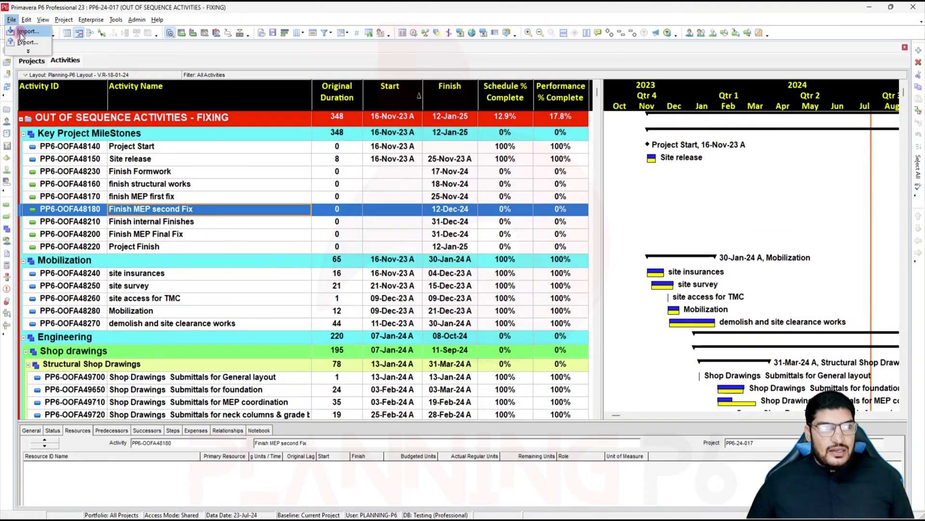
{"action": "left_click", "coordinate": [27, 31]}
{"action": "left_click", "coordinate": [390, 273]}
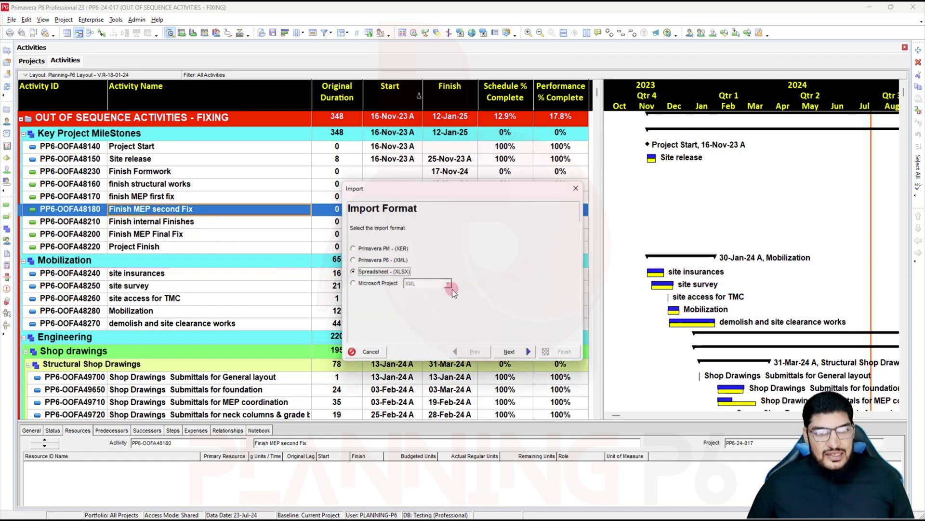
{"action": "left_click", "coordinate": [521, 351]}
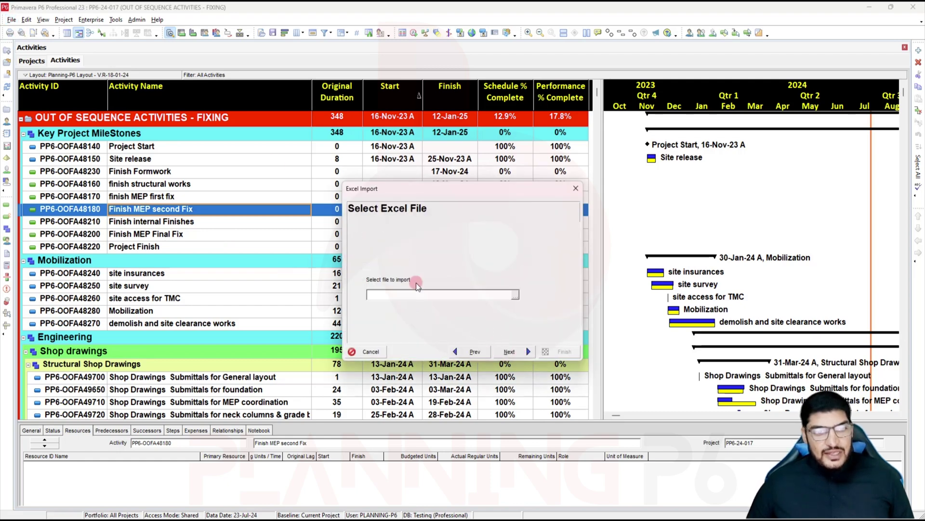
Step: Choose the PP6-24-017-Activity Relationships workbook on the Desktop as the file to import
{"action": "left_click", "coordinate": [515, 294]}
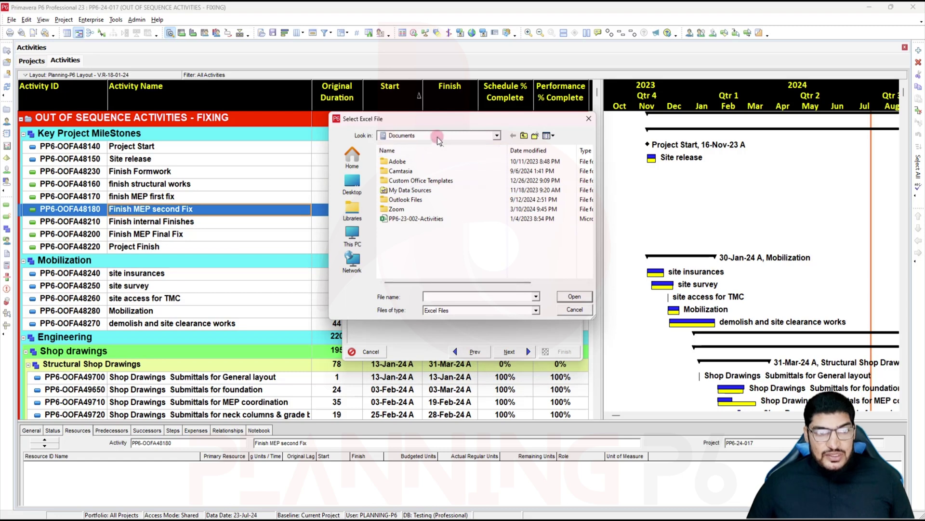
{"action": "left_click", "coordinate": [352, 184]}
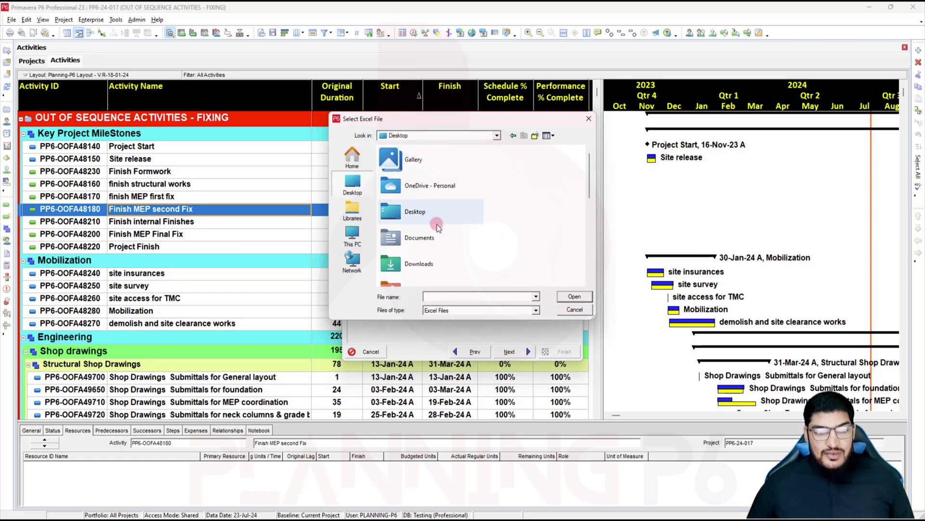
{"action": "scroll", "coordinate": [434, 228], "scroll_direction": "down", "scroll_amount": 3}
{"action": "left_click", "coordinate": [425, 274]}
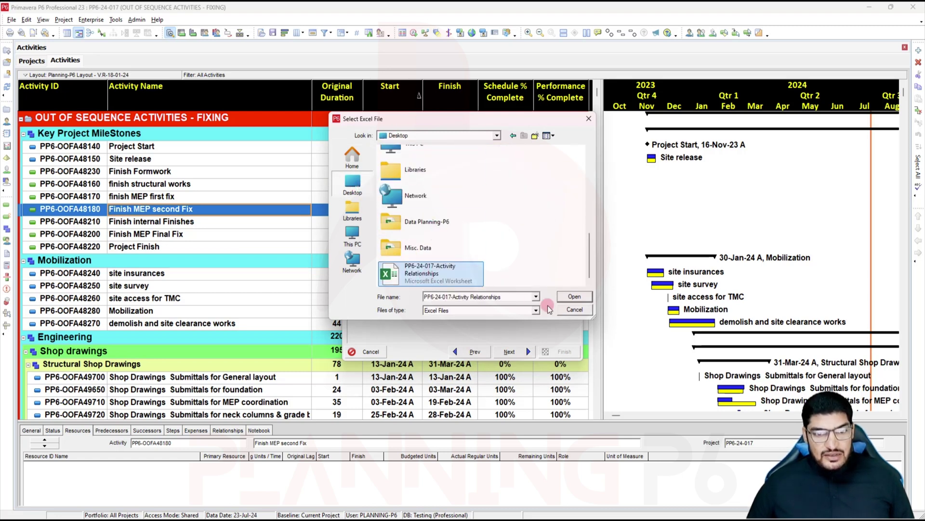
{"action": "left_click", "coordinate": [573, 297]}
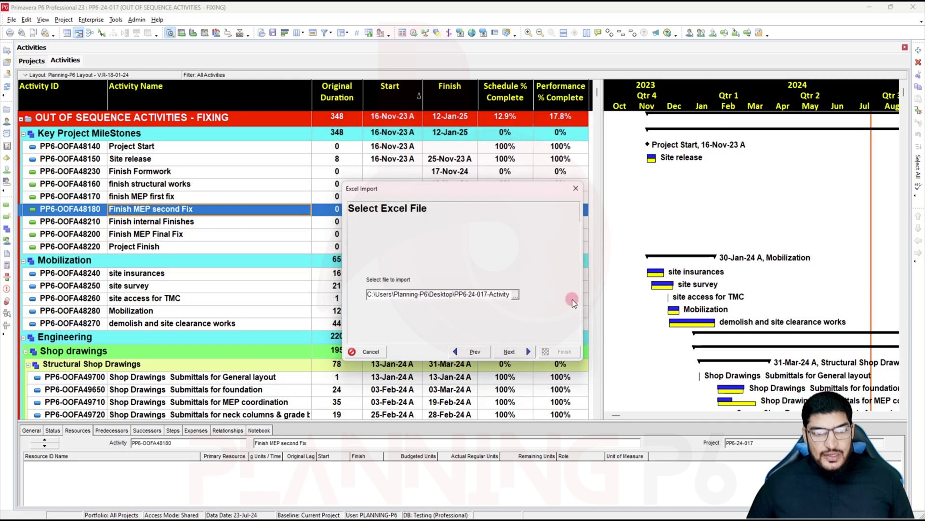
{"action": "left_click", "coordinate": [525, 355]}
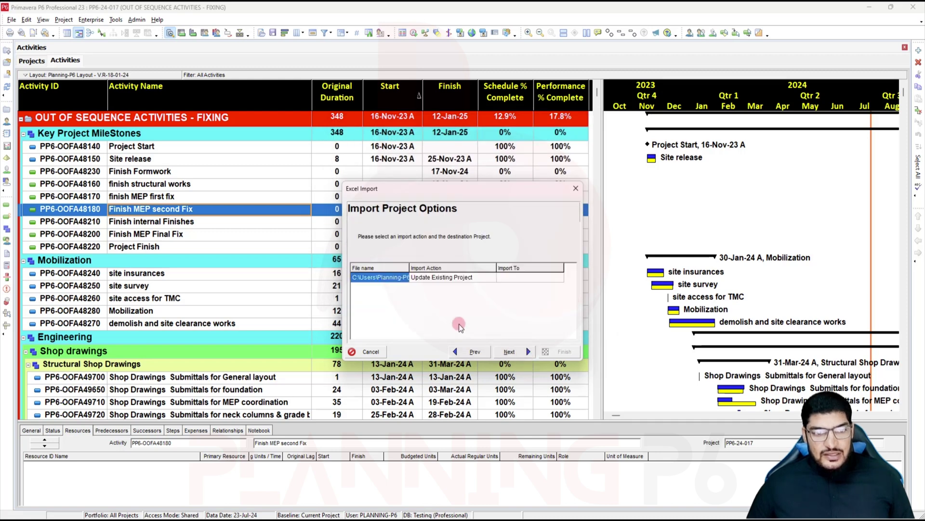
Step: Assign project PP6-24-017 as the import destination, with Update Existing Project as the import action
{"action": "left_click", "coordinate": [512, 281]}
{"action": "left_click", "coordinate": [548, 281]}
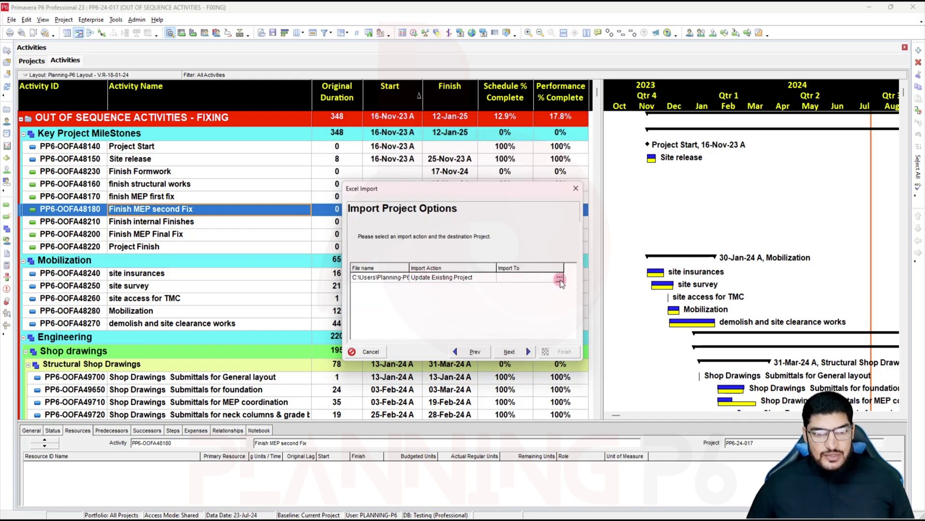
{"action": "left_click", "coordinate": [560, 278]}
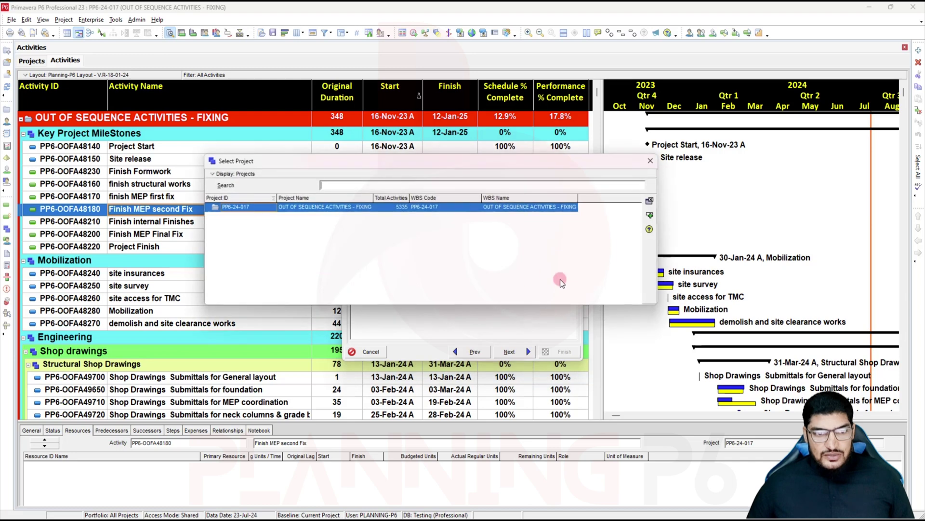
{"action": "left_click", "coordinate": [645, 217]}
{"action": "left_click", "coordinate": [522, 351]}
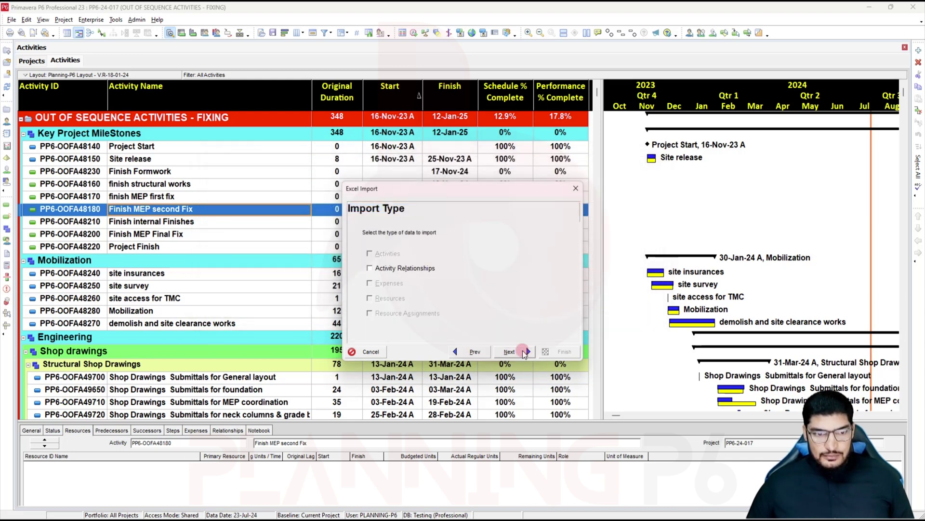
Step: Import the Activity Relationships data, open the import log file, and close the import result
{"action": "left_click", "coordinate": [410, 269]}
{"action": "left_click", "coordinate": [524, 351]}
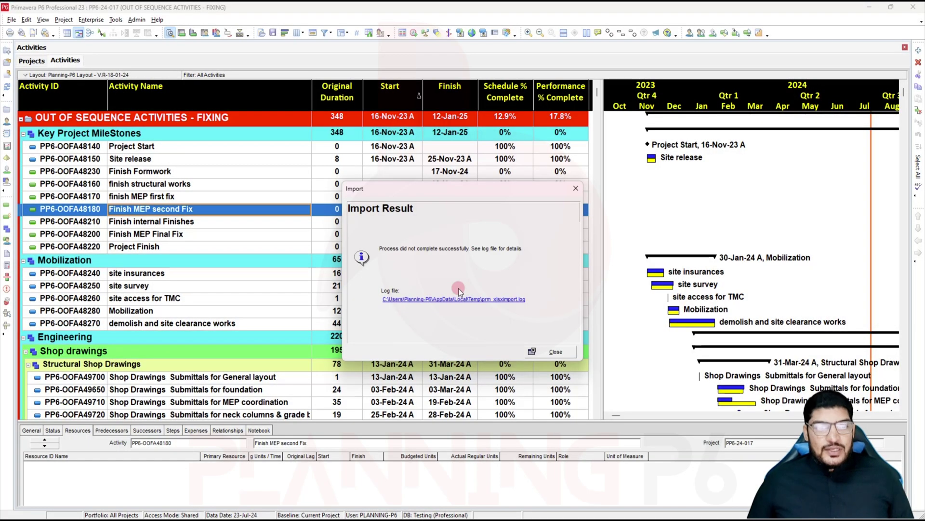
{"action": "left_click", "coordinate": [459, 298]}
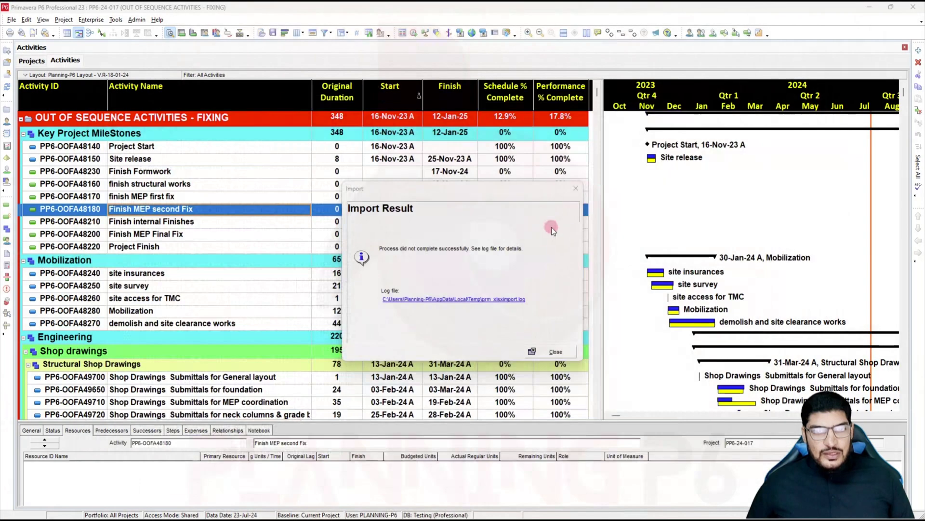
{"action": "left_click", "coordinate": [576, 189]}
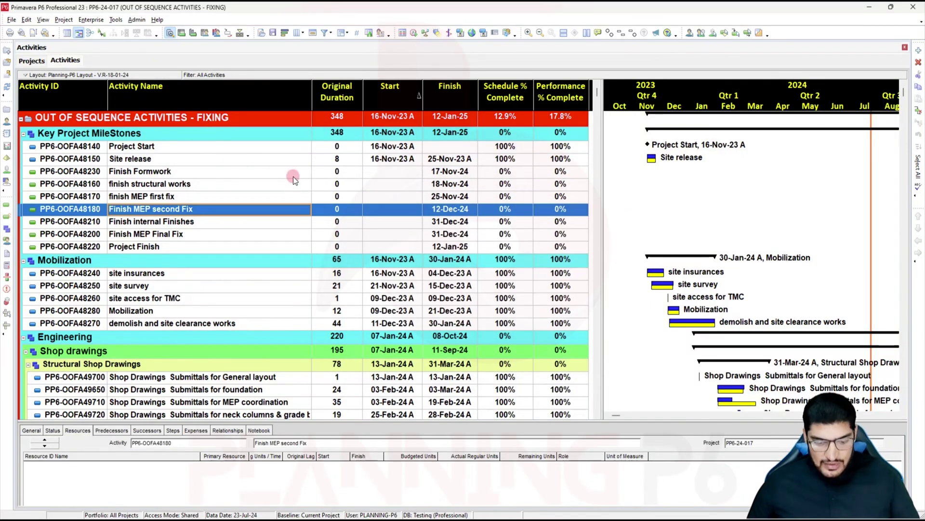
Step: Schedule project PP6-24-017 using its own data date
{"action": "key", "text": "F9"}
{"action": "left_click", "coordinate": [565, 239]}
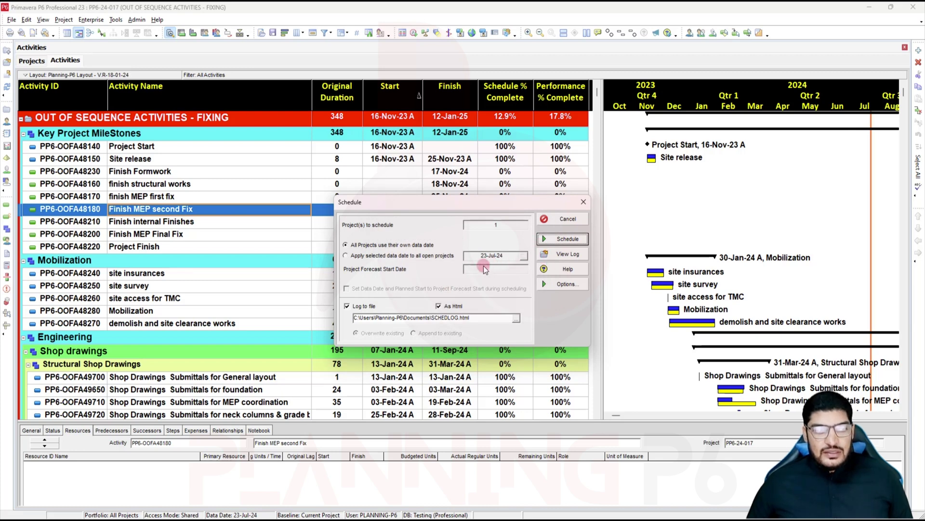
Step: Open the scheduling log for project PP6-24-017 and collapse its lists of activities without predecessors and without successors
{"action": "left_click", "coordinate": [414, 33]}
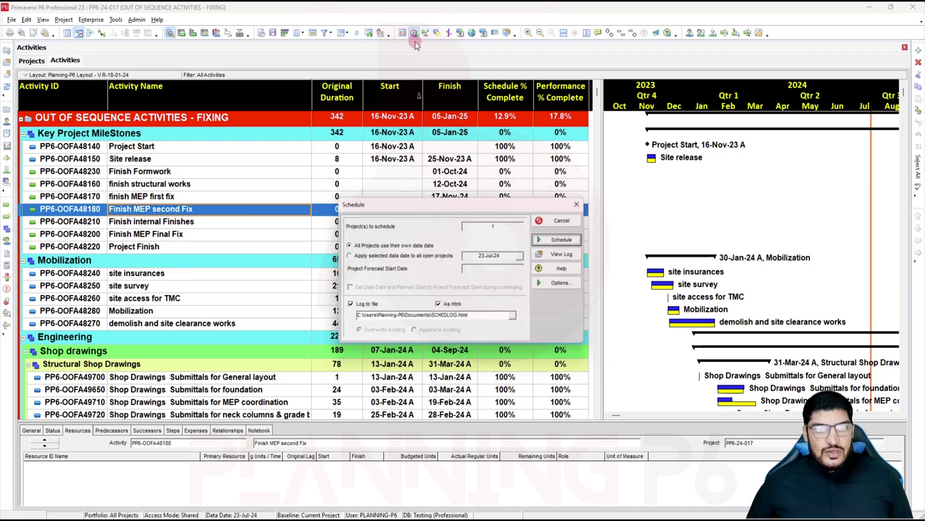
{"action": "left_click", "coordinate": [563, 254]}
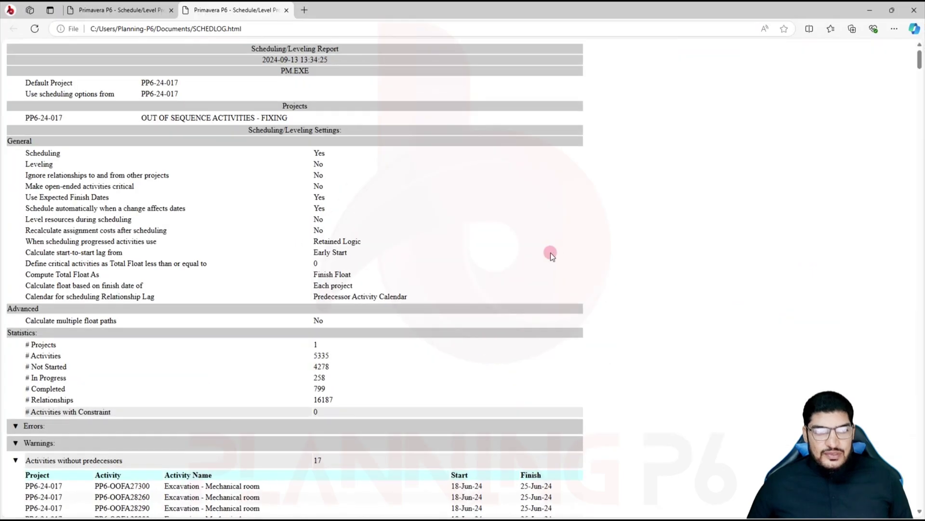
{"action": "scroll", "coordinate": [104, 340], "scroll_direction": "down", "scroll_amount": 4}
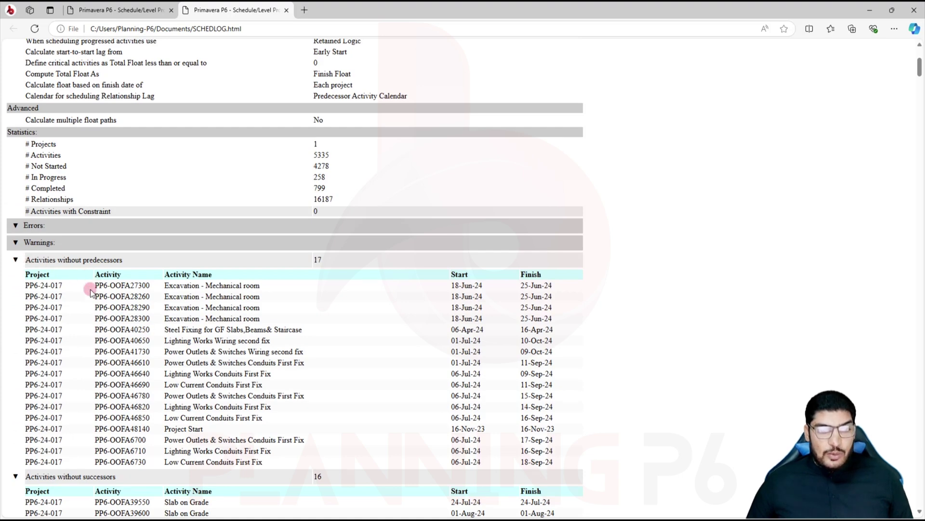
{"action": "left_click", "coordinate": [15, 259]}
{"action": "left_click", "coordinate": [15, 277]}
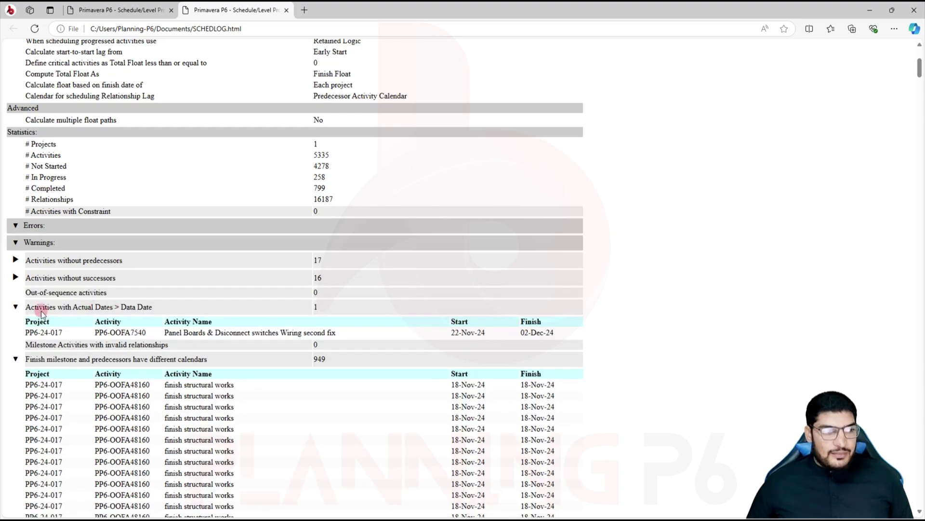
Step: Highlight the out-of-sequence activities line in the log, then expand and review the activities without predecessors
{"action": "left_click_drag", "start_coordinate": [325, 293], "coordinate": [59, 297]}
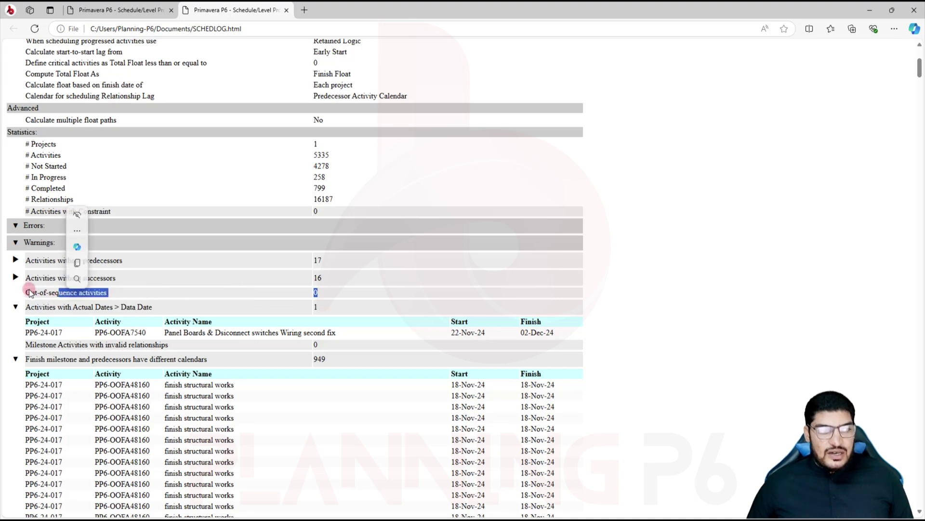
{"action": "left_click", "coordinate": [341, 293]}
{"action": "left_click_drag", "start_coordinate": [341, 296], "coordinate": [258, 301]}
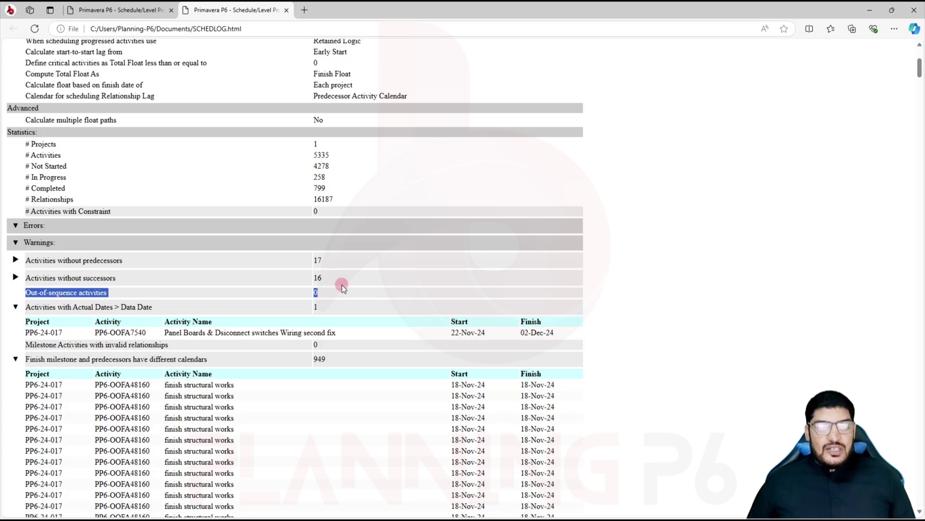
{"action": "left_click", "coordinate": [16, 261]}
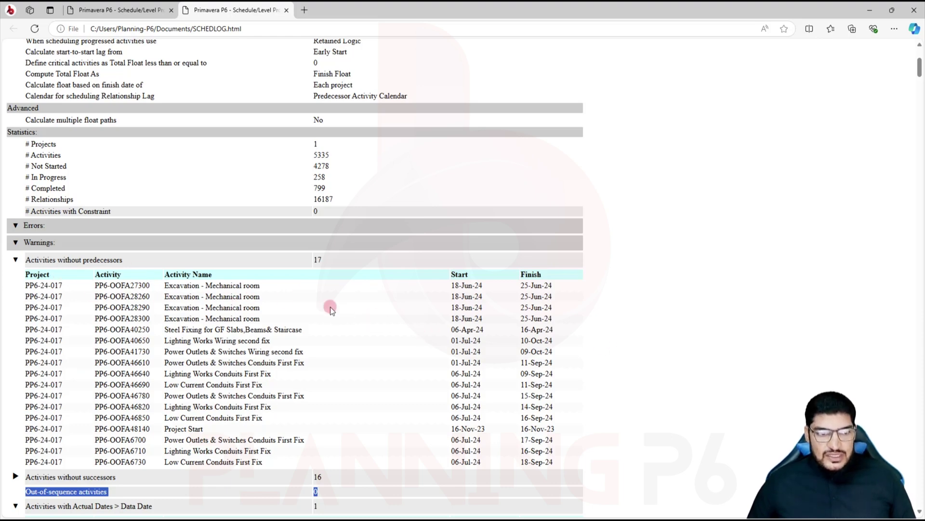
{"action": "scroll", "coordinate": [183, 321], "scroll_direction": "down", "scroll_amount": 4}
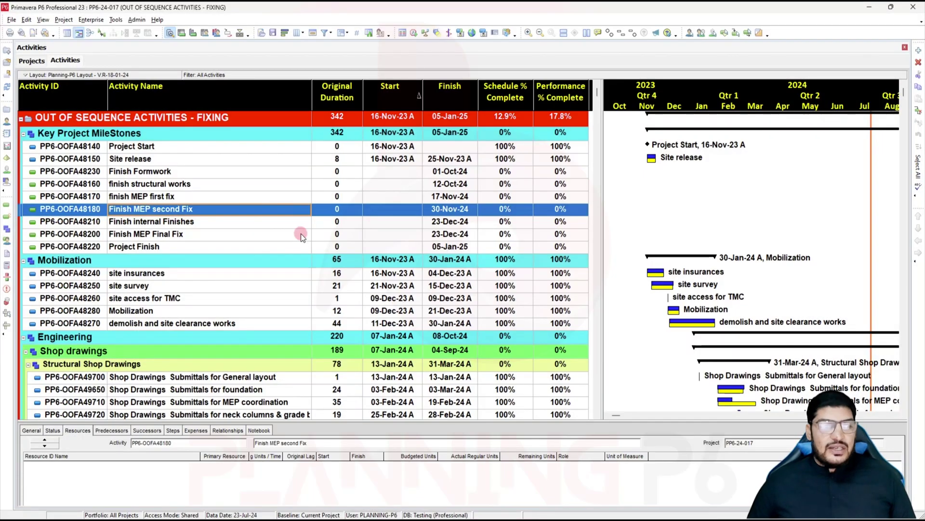
Step: Back in Primavera P6, show the relationships of activity PP6-OOFA49700 and display relationship lines in the Gantt chart
{"action": "scroll", "coordinate": [153, 299], "scroll_direction": "down", "scroll_amount": 2}
{"action": "left_click", "coordinate": [151, 323]}
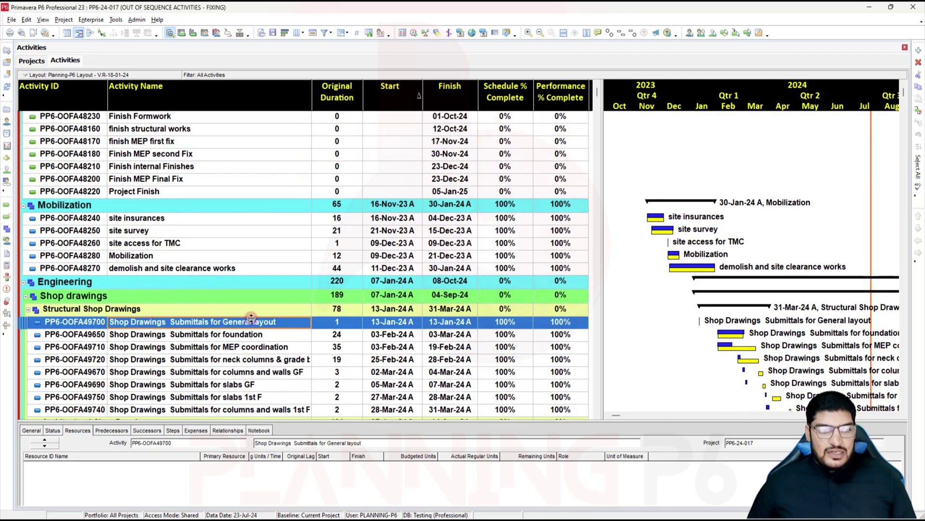
{"action": "left_click", "coordinate": [228, 430]}
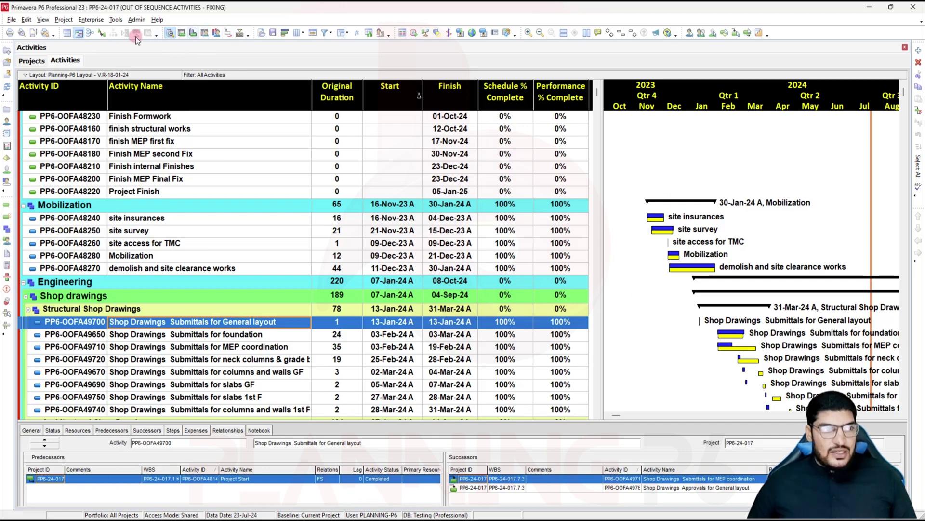
{"action": "left_click", "coordinate": [101, 33]}
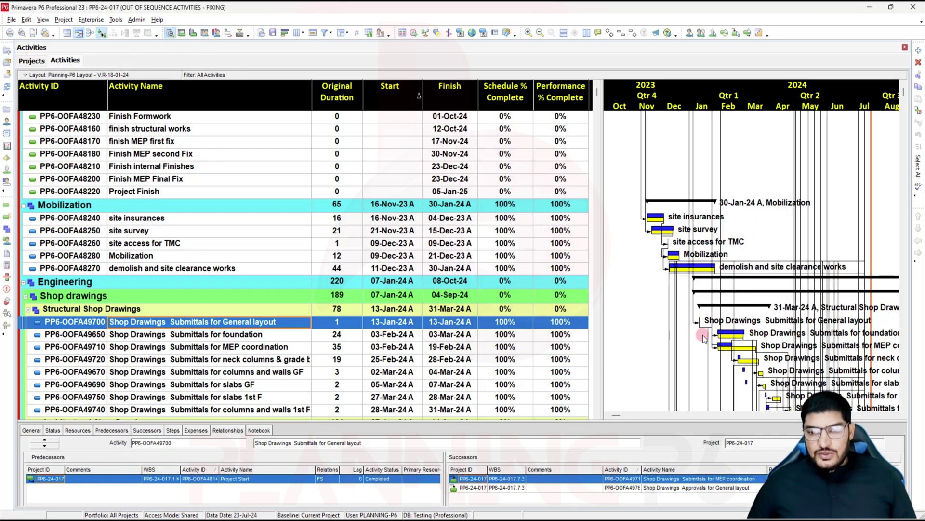